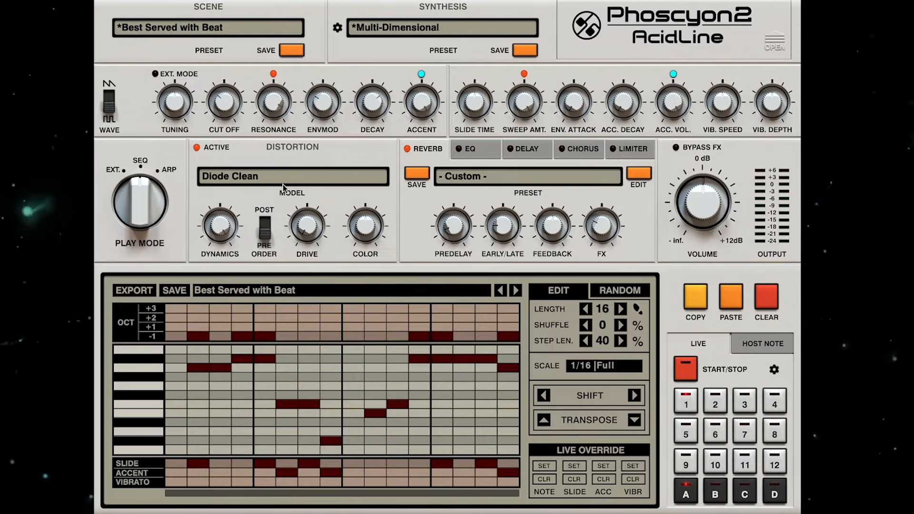
# Set the sequencer pattern's step length to 44%
pyautogui.moveTo(250, 176)
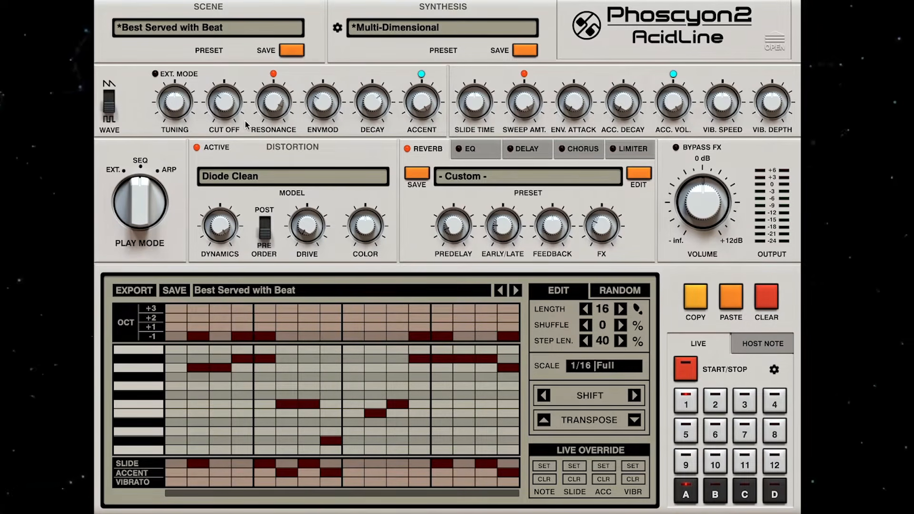
pyautogui.click(243, 385)
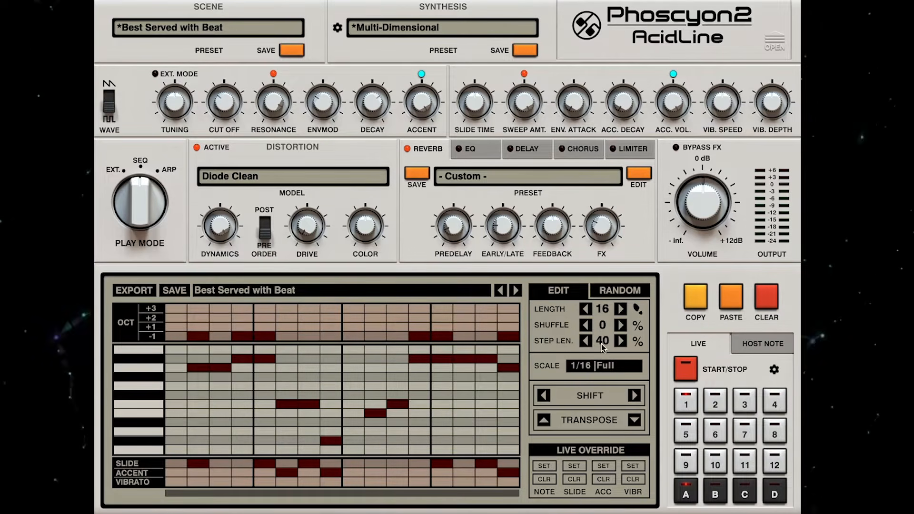
pyautogui.scroll(3, 607, 344)
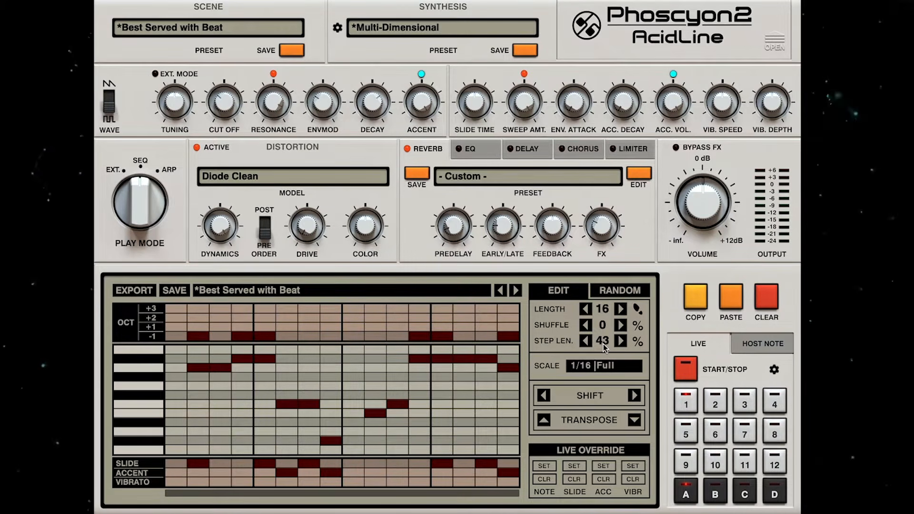
pyautogui.scroll(1, 603, 344)
# Shift the pattern one step right and back left, and transpose it up and back down
pyautogui.click(635, 396)
pyautogui.click(544, 395)
pyautogui.click(544, 420)
pyautogui.click(628, 421)
# Switch the synthesis section's extended mode on and back off
pyautogui.click(155, 74)
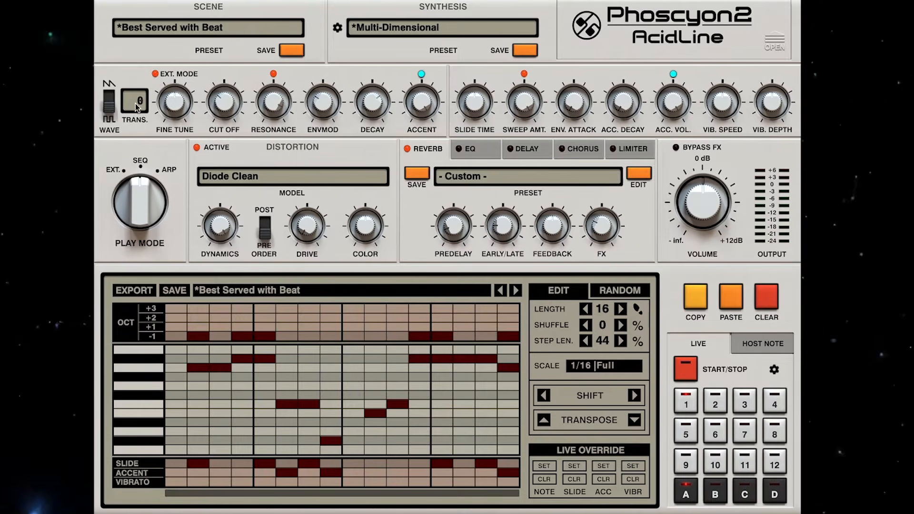
pyautogui.click(156, 73)
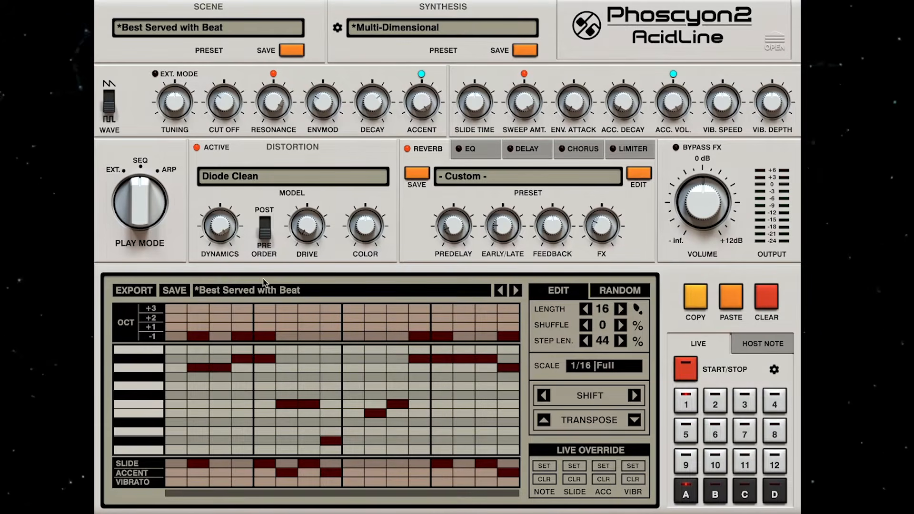
# Return the play mode from arpeggiator to sequencer (SEQ)
pyautogui.click(207, 329)
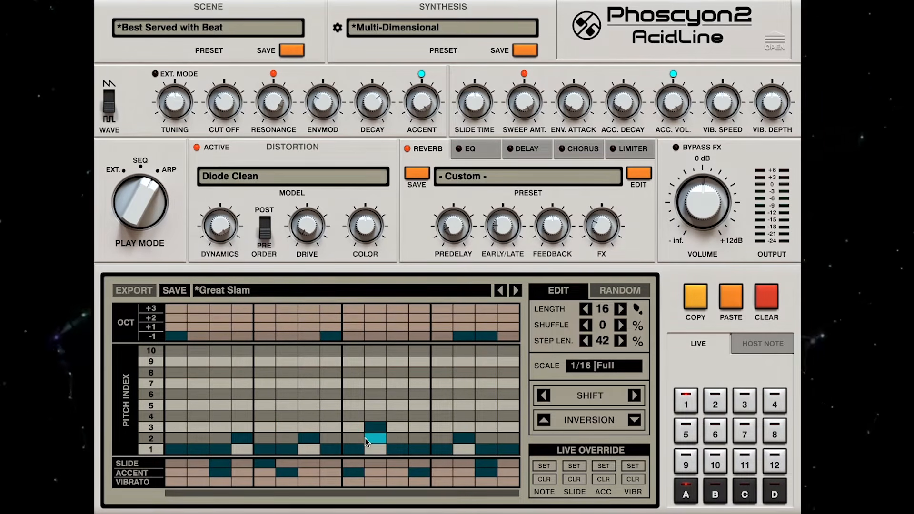
pyautogui.moveTo(145, 204); pyautogui.dragTo(144, 230)
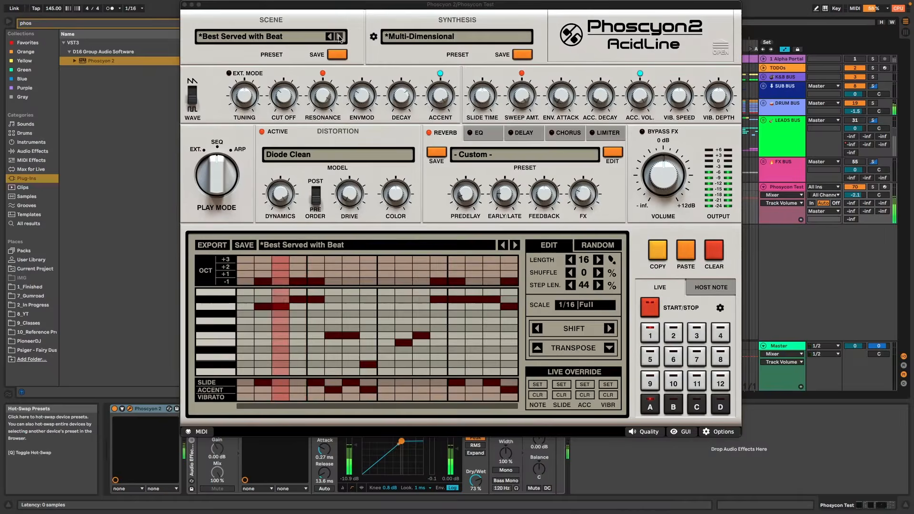
# Audition the scene presets one after another from Init onward, ending on Canis Majoris
pyautogui.click(340, 37)
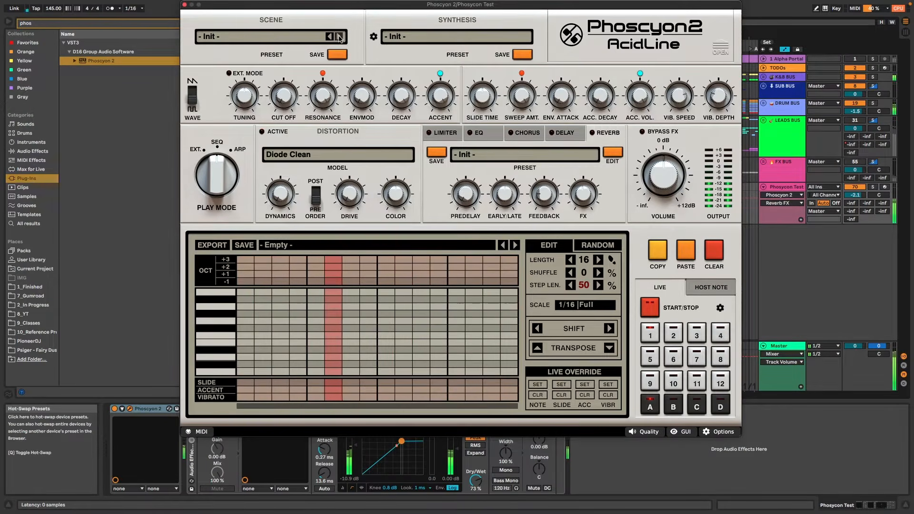
pyautogui.click(340, 36)
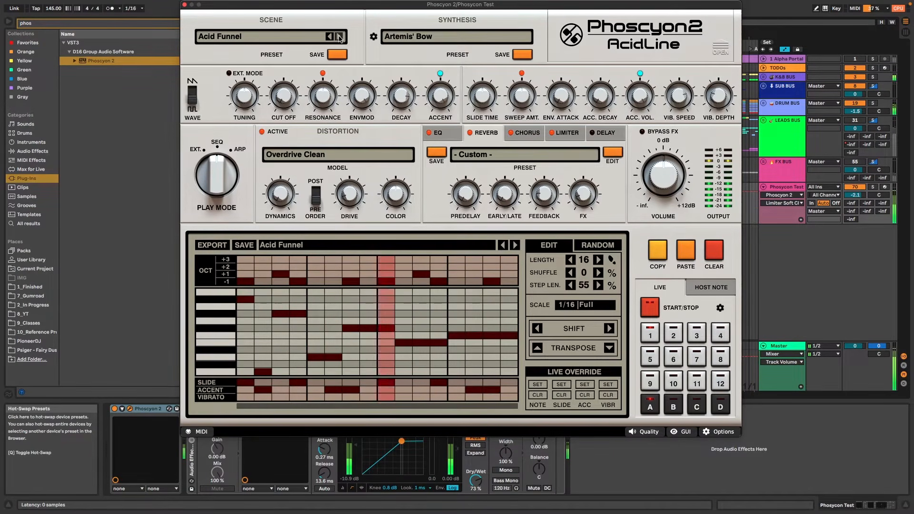
pyautogui.click(340, 36)
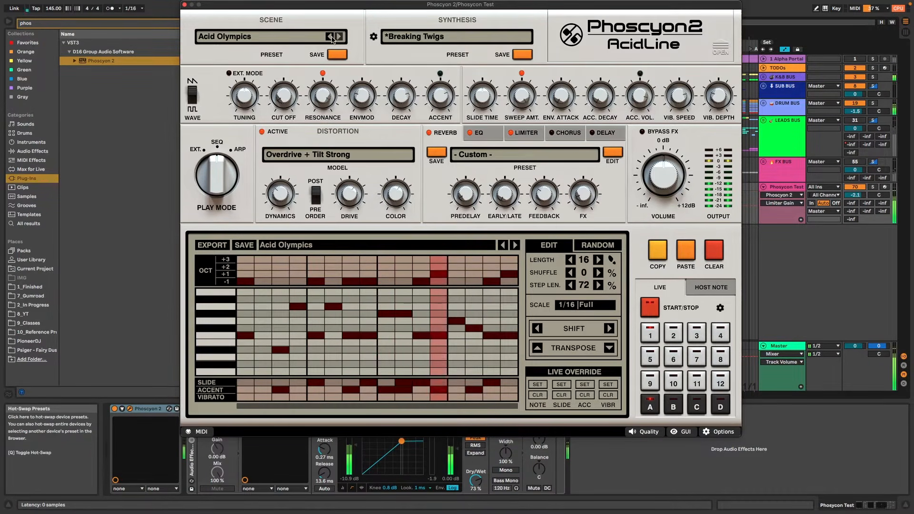
pyautogui.click(340, 37)
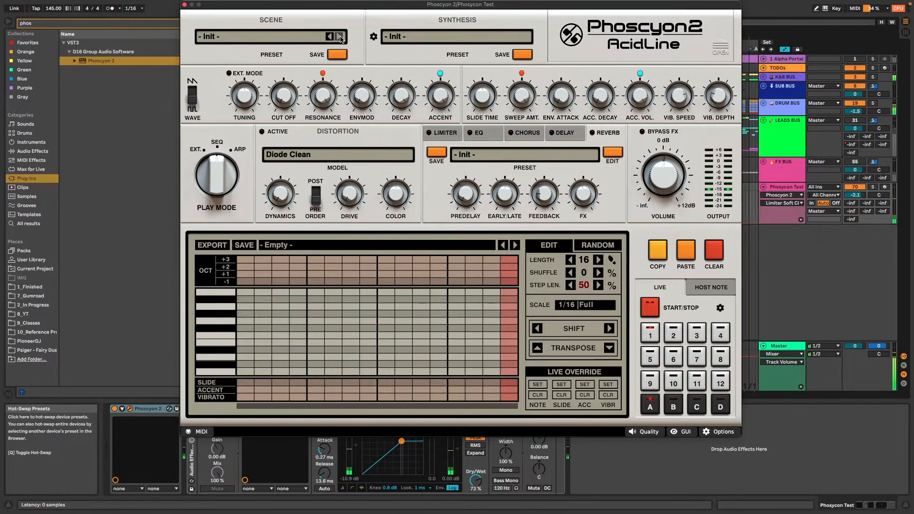
pyautogui.click(339, 37)
pyautogui.click(340, 37)
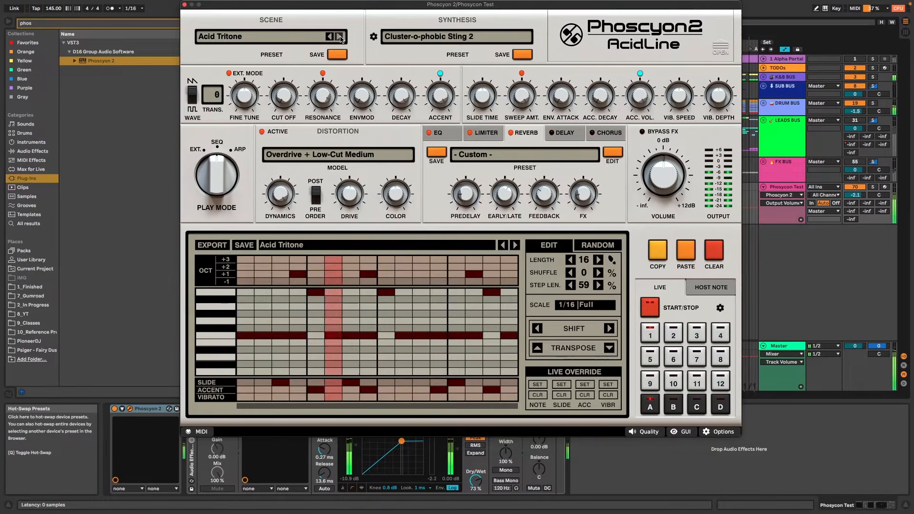
pyautogui.click(340, 37)
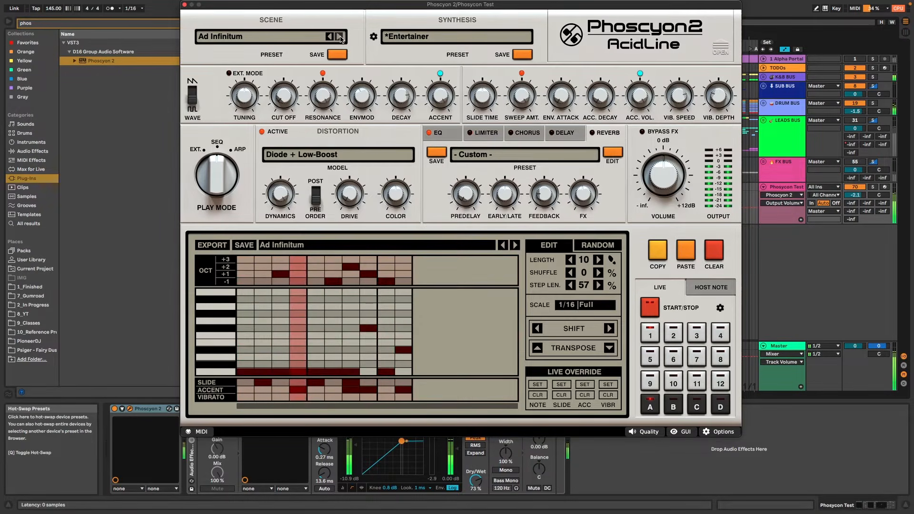
pyautogui.click(340, 38)
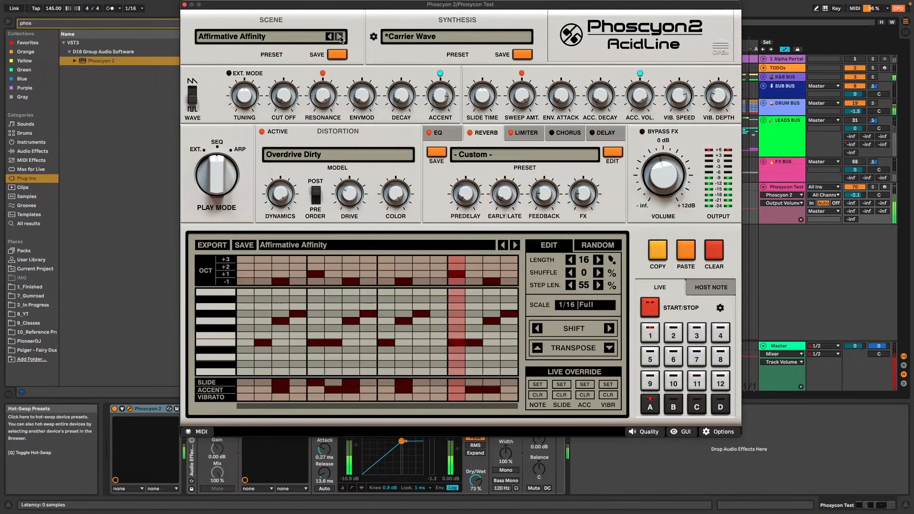
pyautogui.click(340, 37)
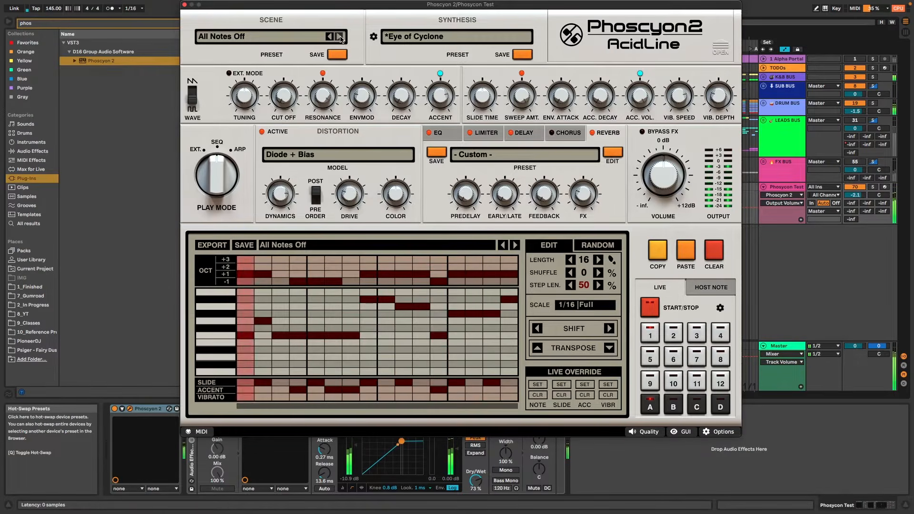
pyautogui.click(340, 37)
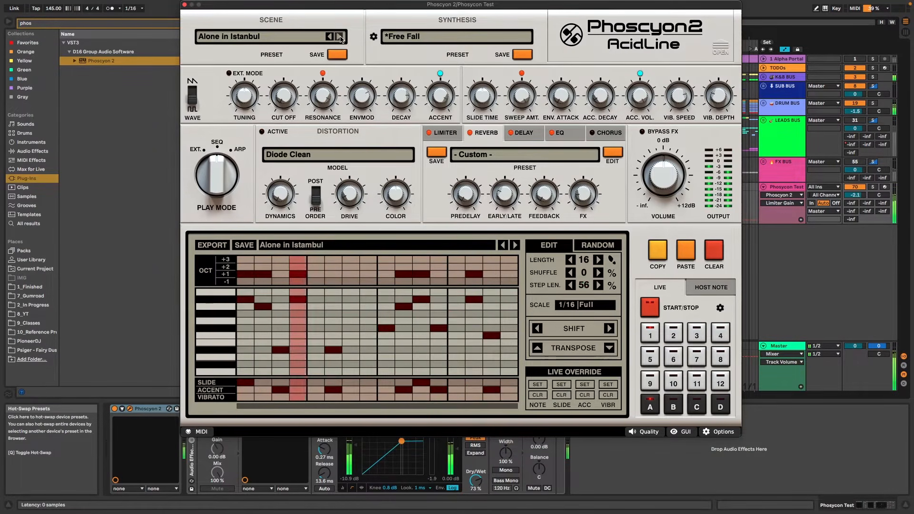
pyautogui.click(340, 37)
pyautogui.click(340, 37)
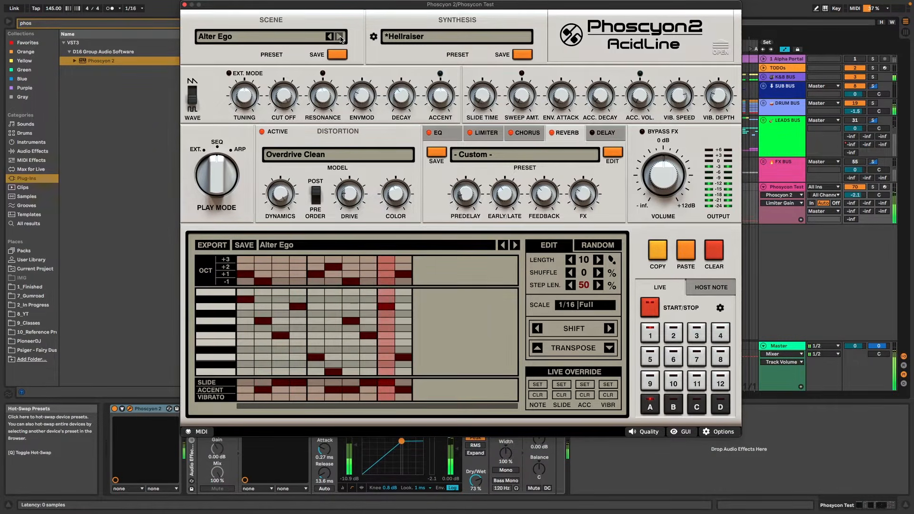
pyautogui.click(340, 37)
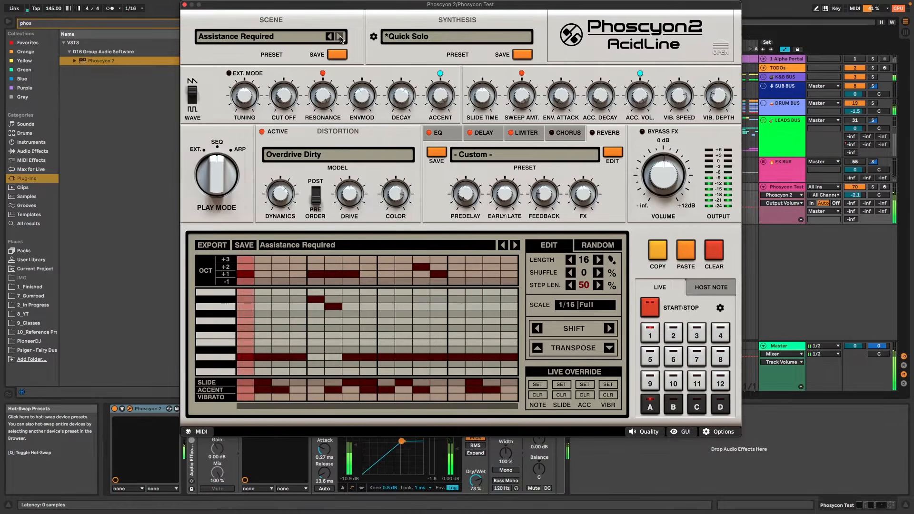
pyautogui.click(340, 37)
pyautogui.click(340, 37)
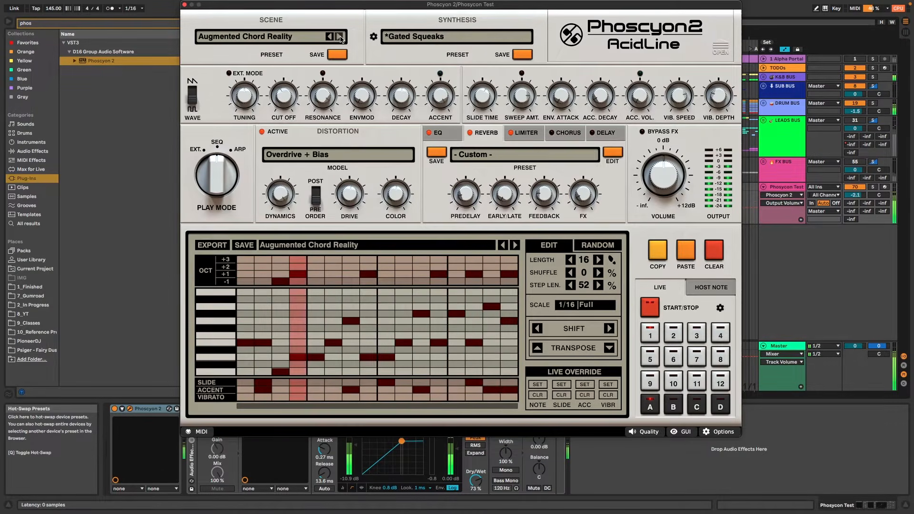
pyautogui.click(340, 37)
pyautogui.click(340, 37)
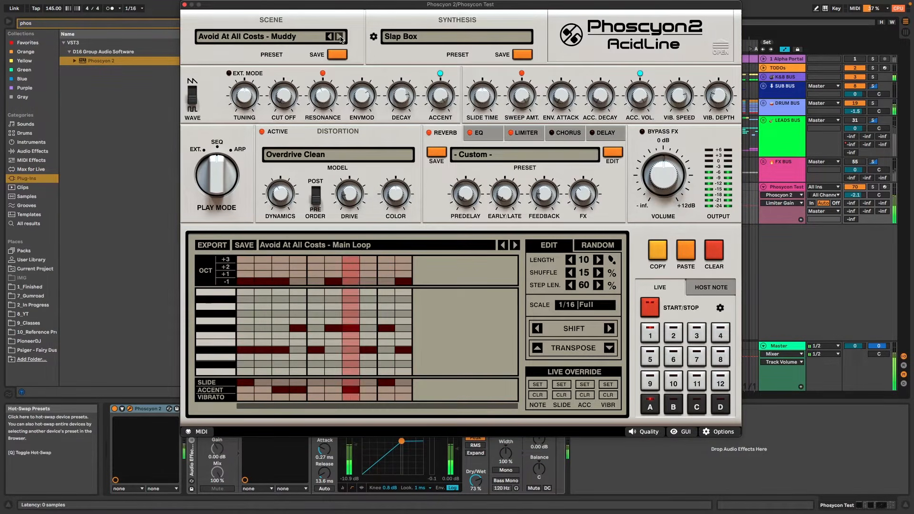
pyautogui.click(340, 37)
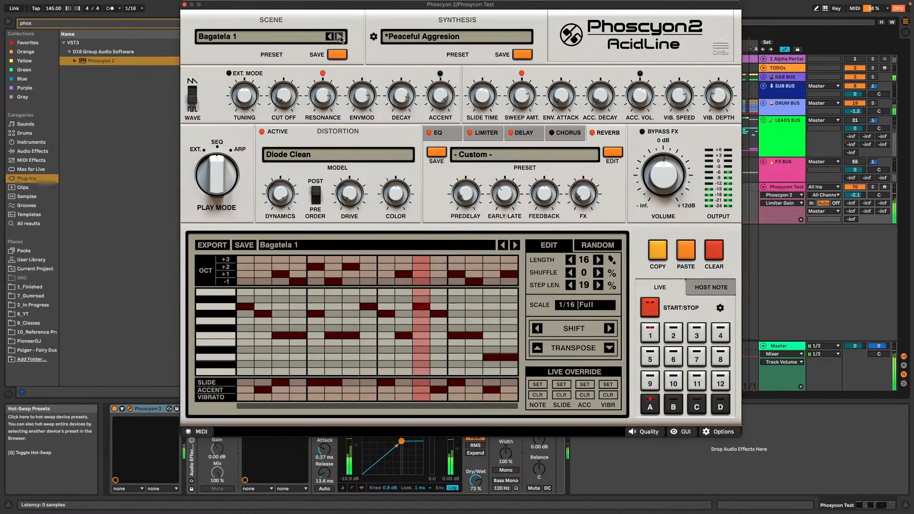
pyautogui.click(340, 37)
pyautogui.click(340, 37)
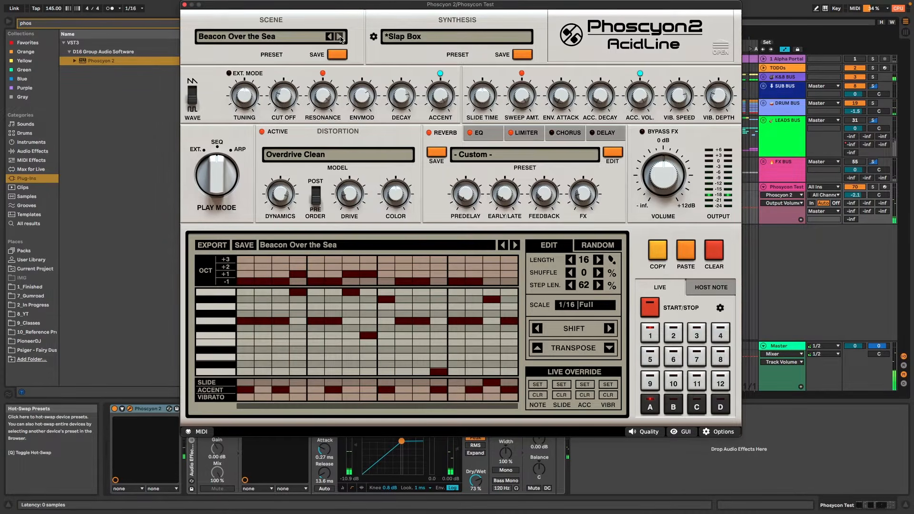
pyautogui.click(340, 37)
pyautogui.click(340, 37)
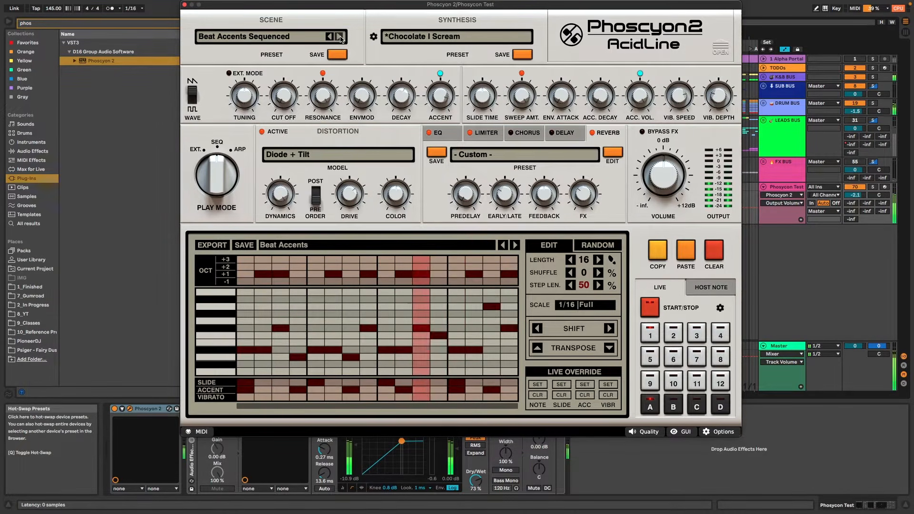
pyautogui.click(340, 37)
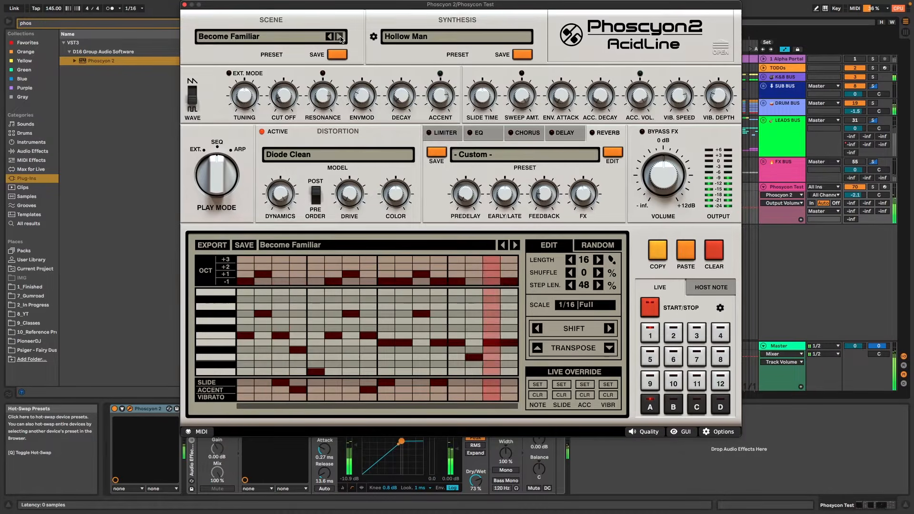
pyautogui.click(340, 37)
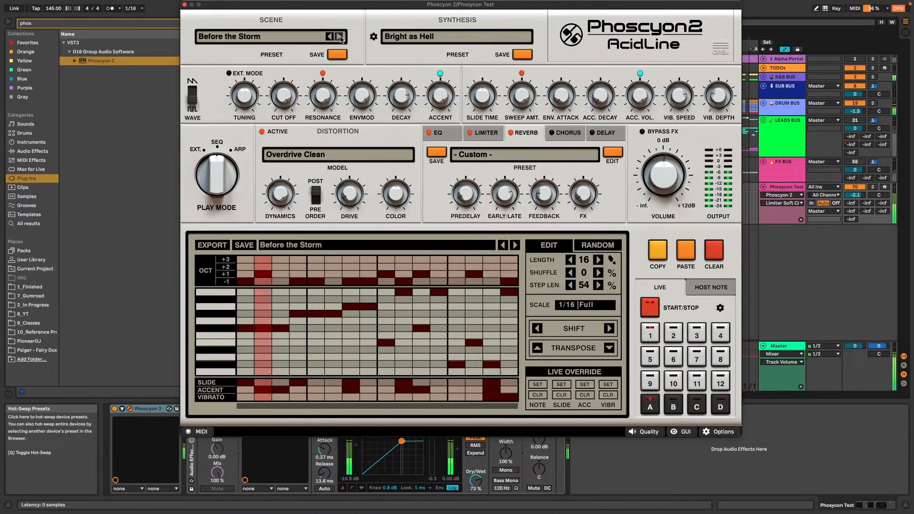
pyautogui.click(340, 37)
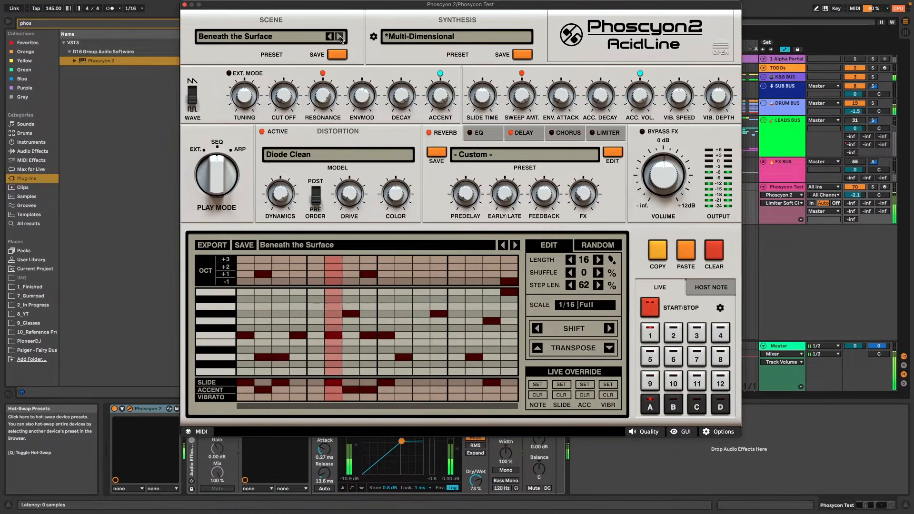
pyautogui.click(340, 38)
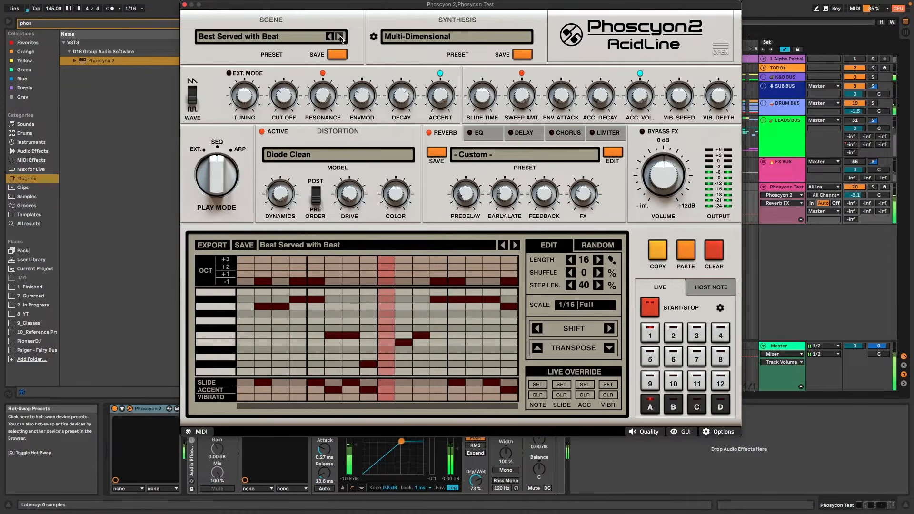
pyautogui.click(340, 37)
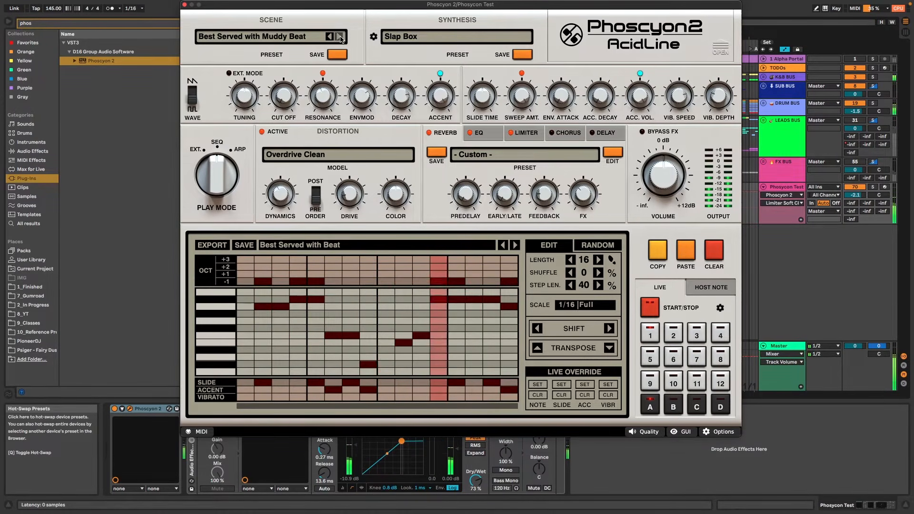
pyautogui.click(340, 37)
pyautogui.click(340, 37)
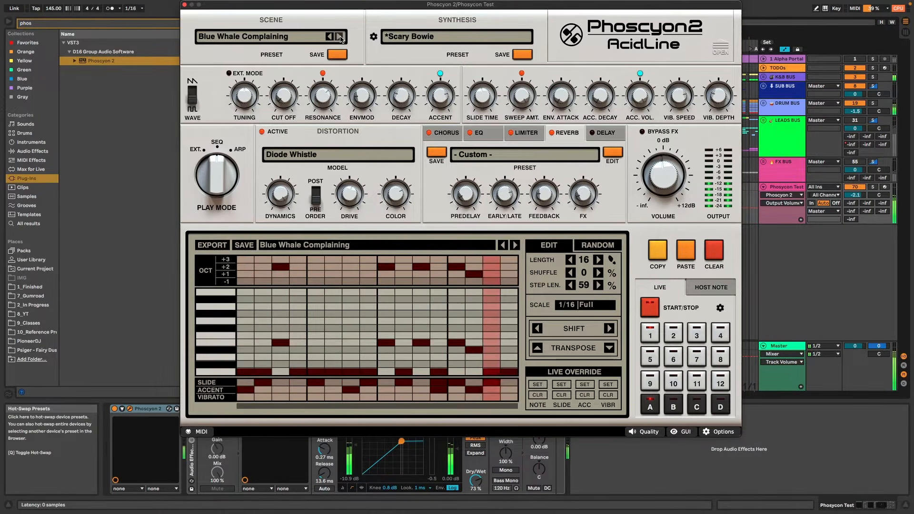
pyautogui.click(340, 37)
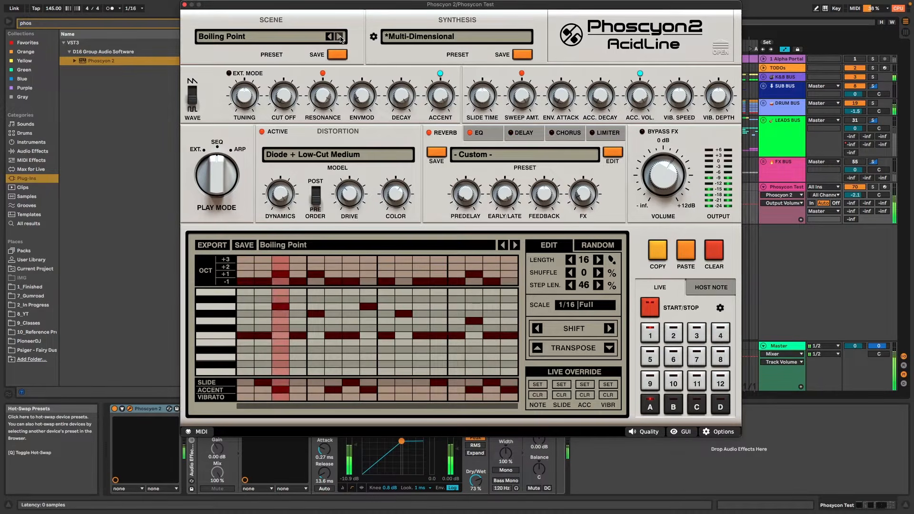
pyautogui.click(340, 37)
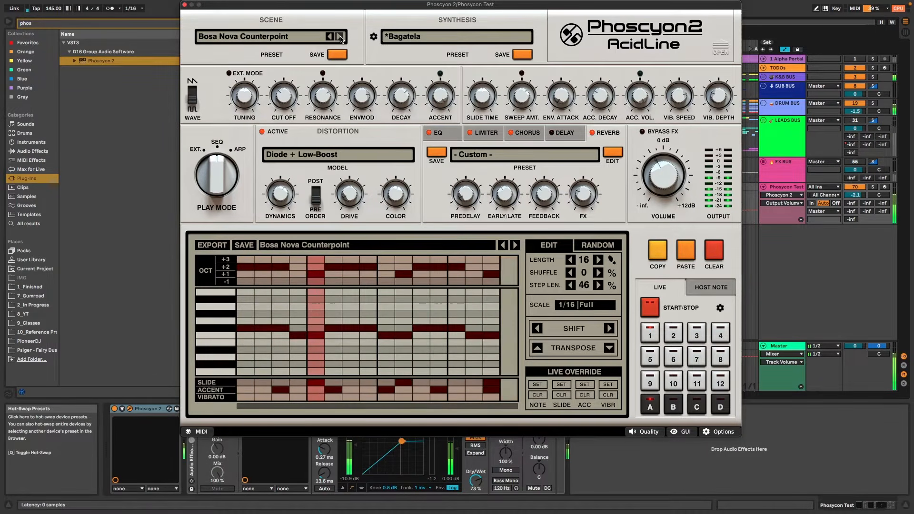
pyautogui.click(340, 37)
pyautogui.click(340, 37)
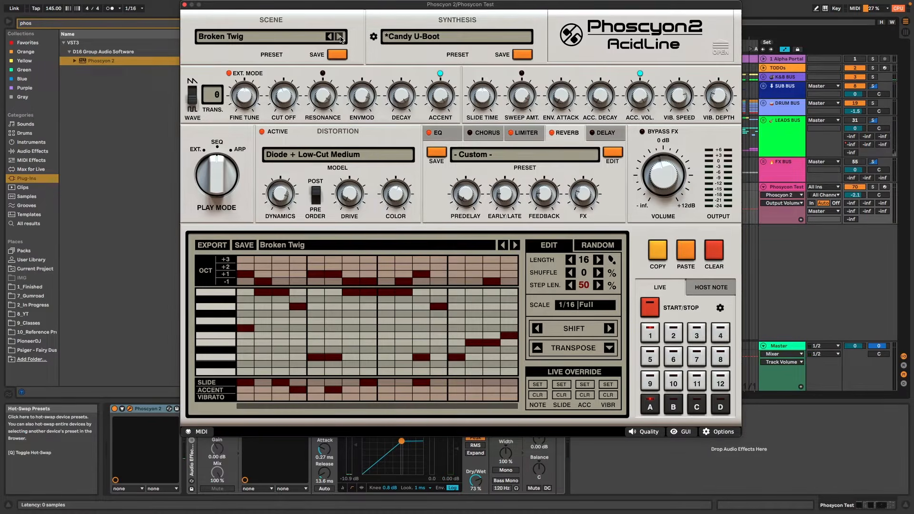
pyautogui.click(340, 37)
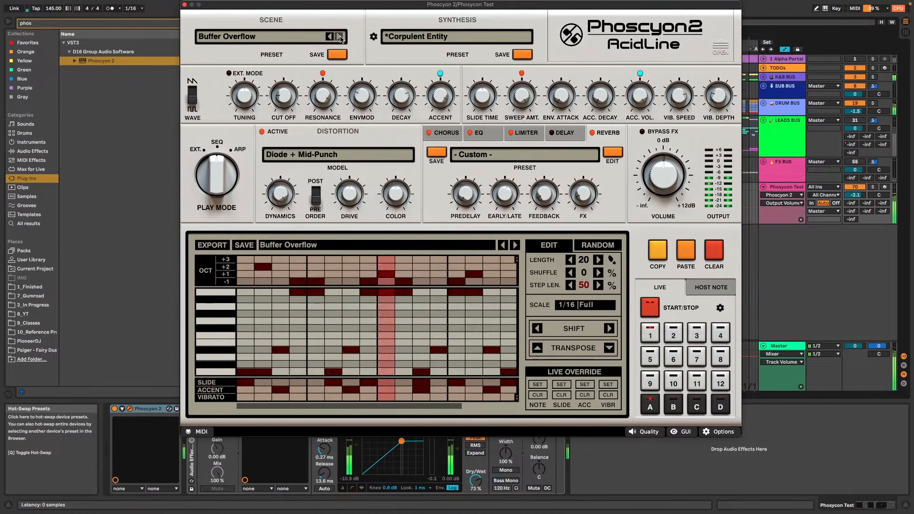
pyautogui.click(340, 37)
pyautogui.click(340, 37)
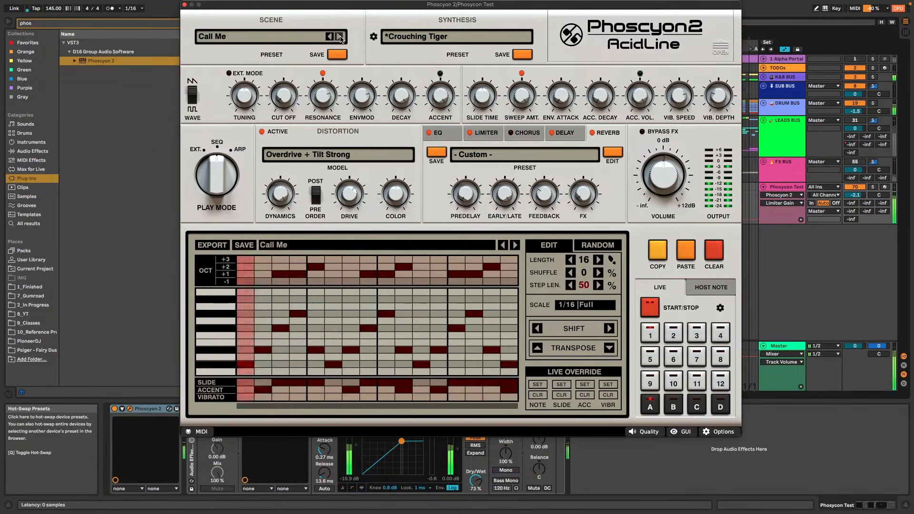
pyautogui.click(340, 37)
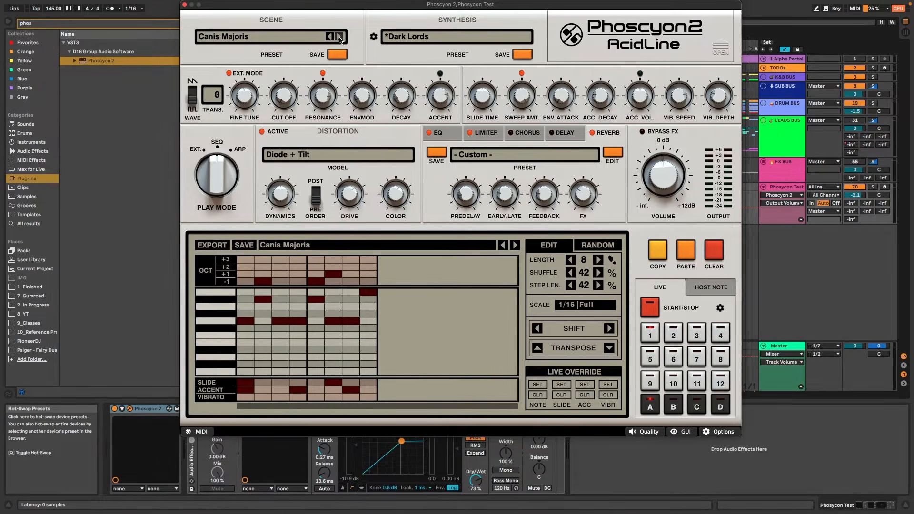
# Audition the scene presets one after another from Cantor's Teepee onward, ending on Complaining Neighbors
pyautogui.click(339, 37)
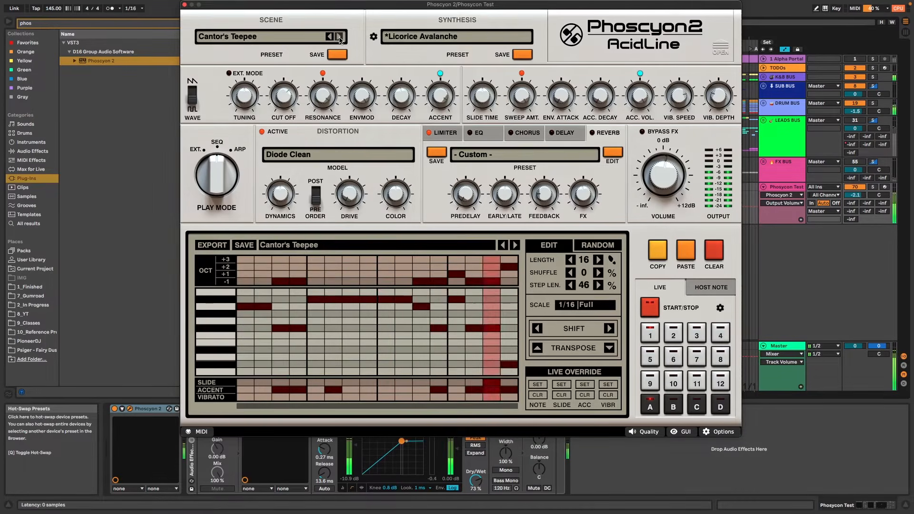
pyautogui.click(340, 37)
pyautogui.click(339, 37)
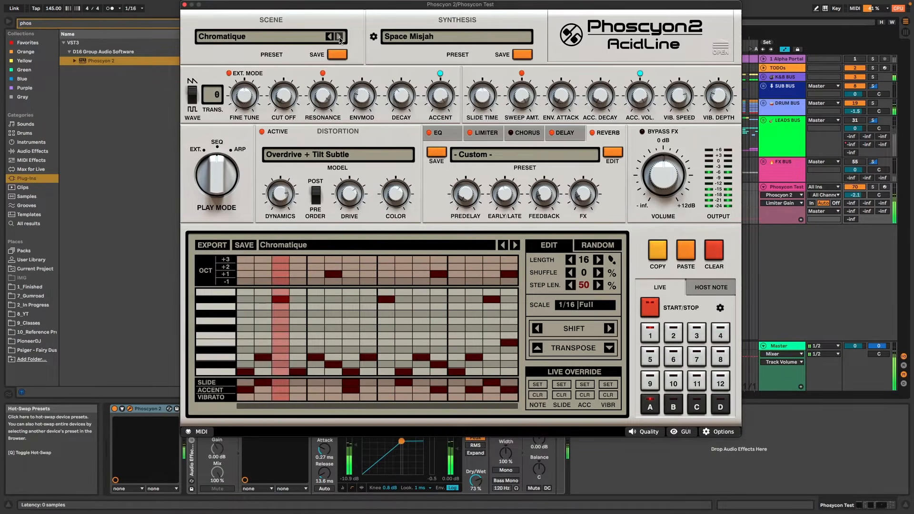
pyautogui.click(340, 37)
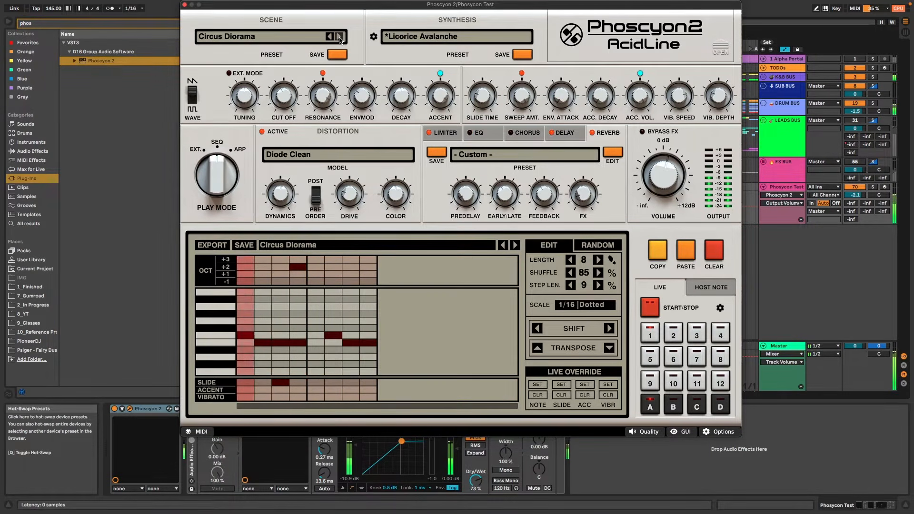
pyautogui.click(339, 37)
pyautogui.click(339, 37)
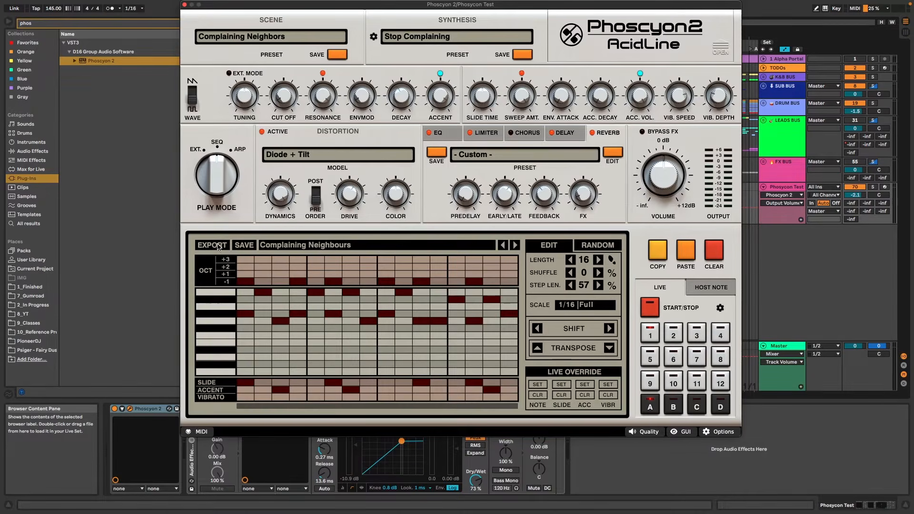
# Move the Phoscyon window aside, close the SPAN window, and bring the arrangement's ACID LEAD section into view
pyautogui.moveTo(260, 5)
pyautogui.moveTo(238, 13); pyautogui.dragTo(499, 8)
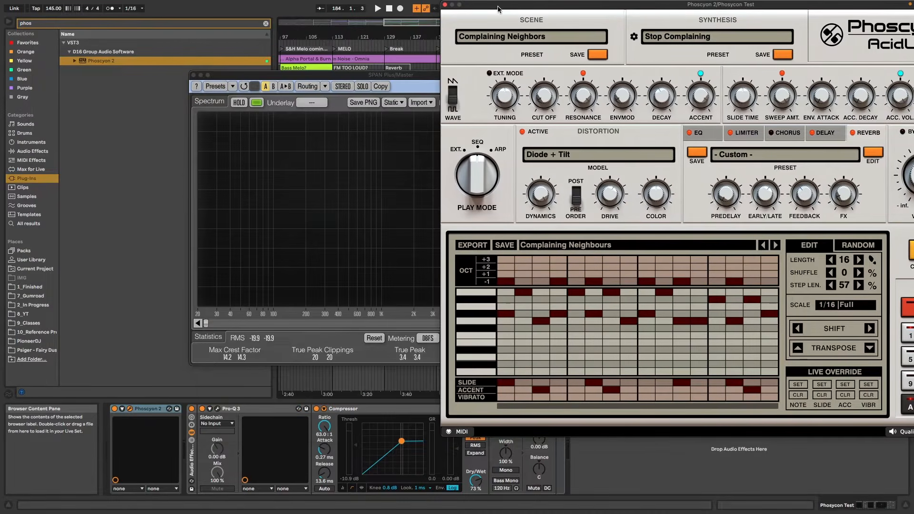
pyautogui.click(193, 75)
pyautogui.hscroll(5, 296, 152)
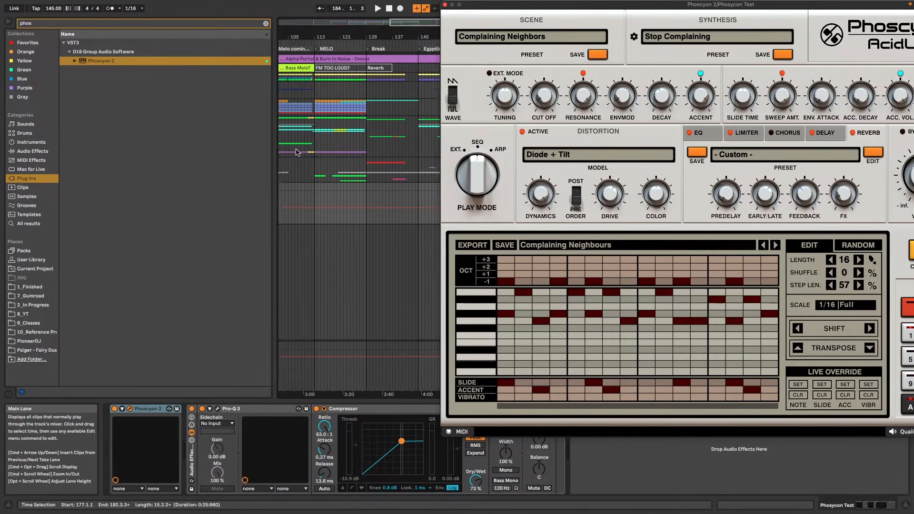
pyautogui.hscroll(5, 296, 151)
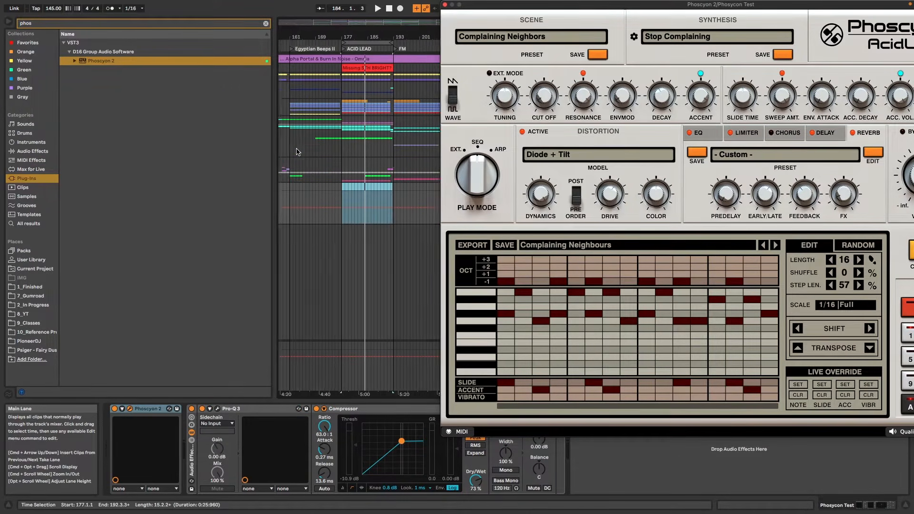
# Export the pattern as a MIDI clip to the Phosycon Test track at bar 177 and set the play mode to External
pyautogui.click(481, 248)
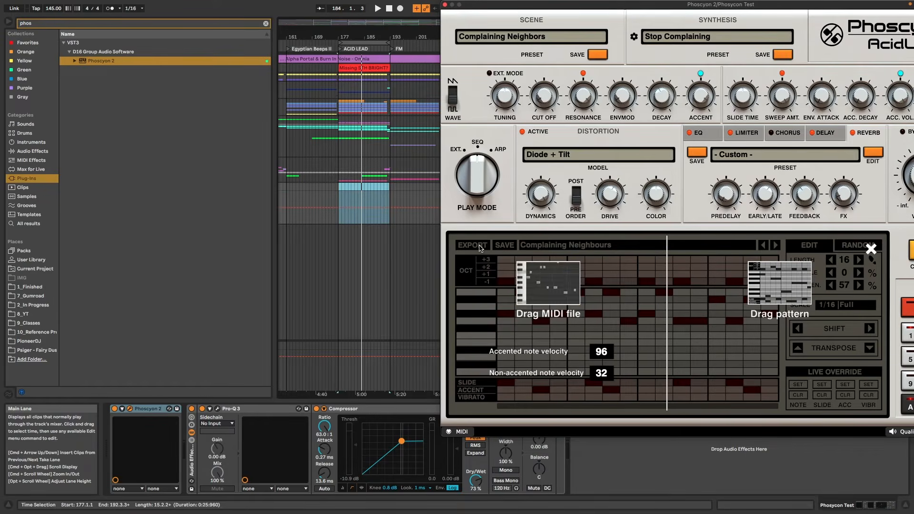
pyautogui.moveTo(545, 291); pyautogui.dragTo(340, 196)
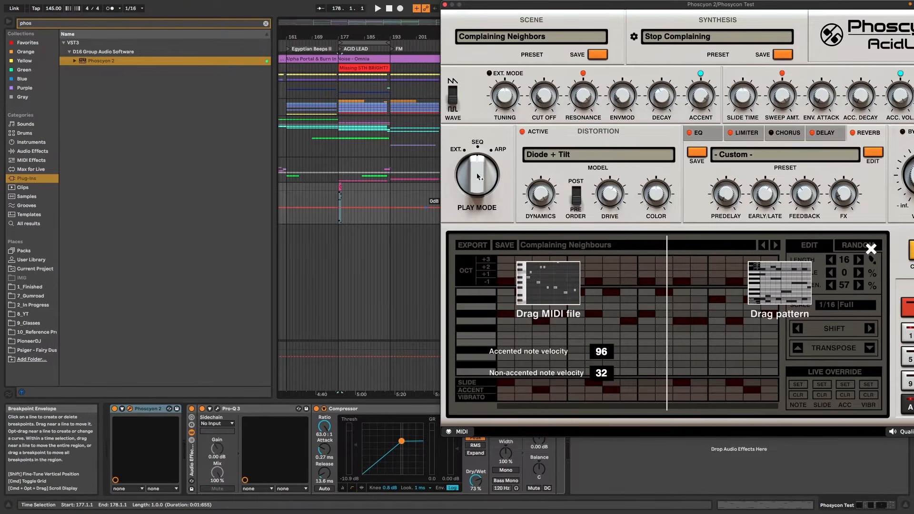
pyautogui.click(463, 154)
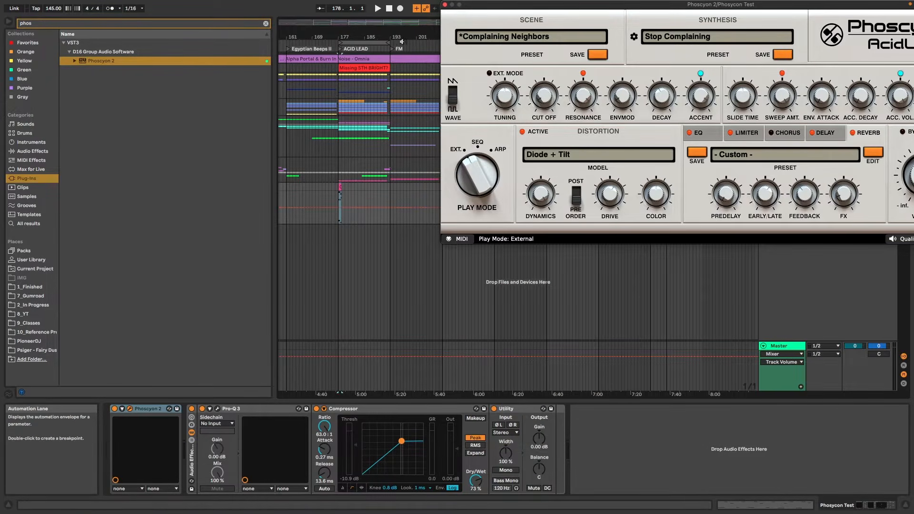
# Close the Phoscyon window and extend the Complaining Neighbours clip to bar 192
pyautogui.click(445, 5)
pyautogui.scroll(5, 344, 193)
pyautogui.scroll(5, 344, 195)
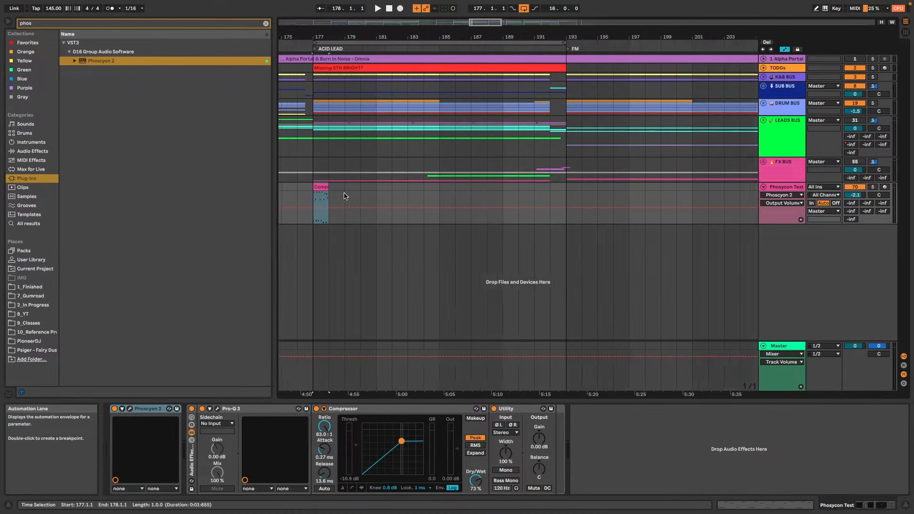
pyautogui.moveTo(325, 196); pyautogui.dragTo(592, 196)
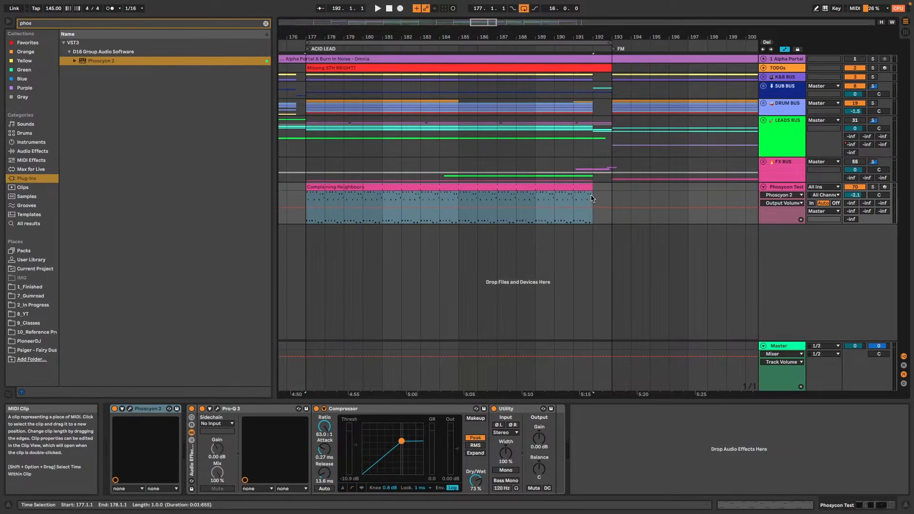
# Open the clip's notes unfolded and transpose all of them down three semitones, so they span E0 to A♭1
pyautogui.hotkey('shift', 'Tab')
pyautogui.click(365, 394)
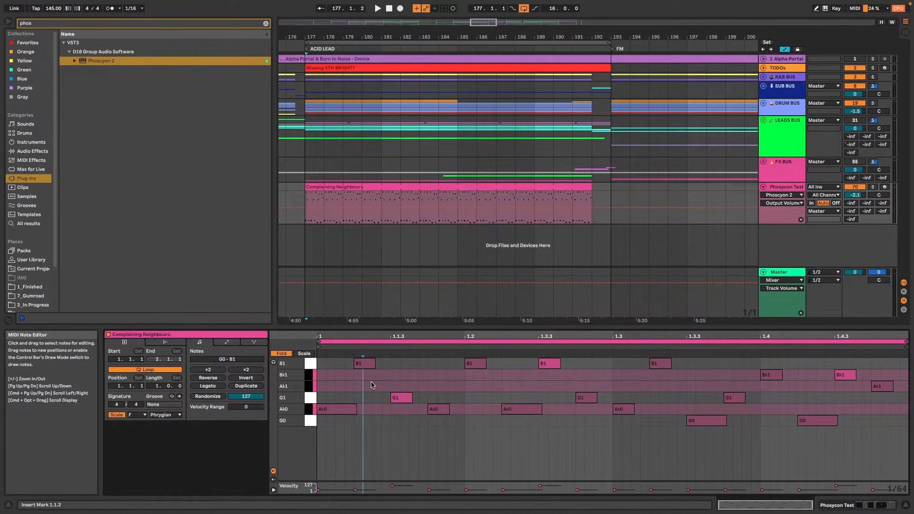
pyautogui.press('super+a')
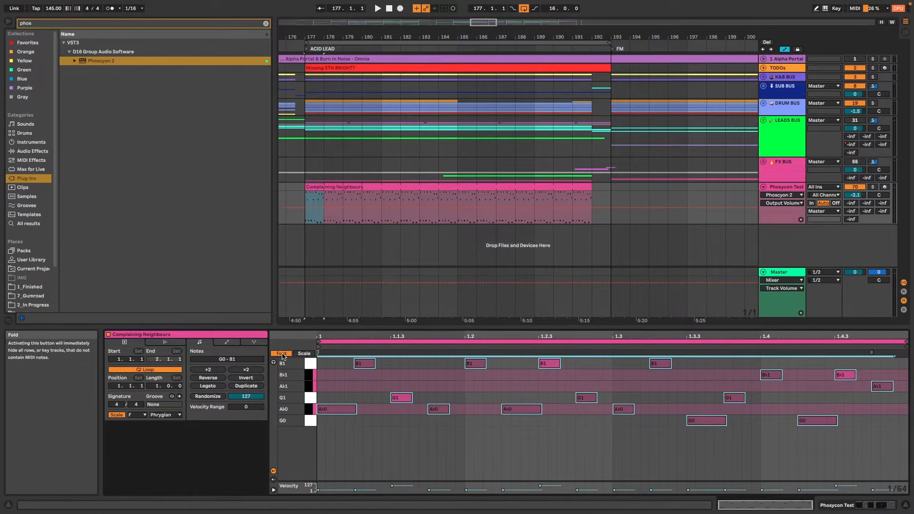
pyautogui.click(281, 354)
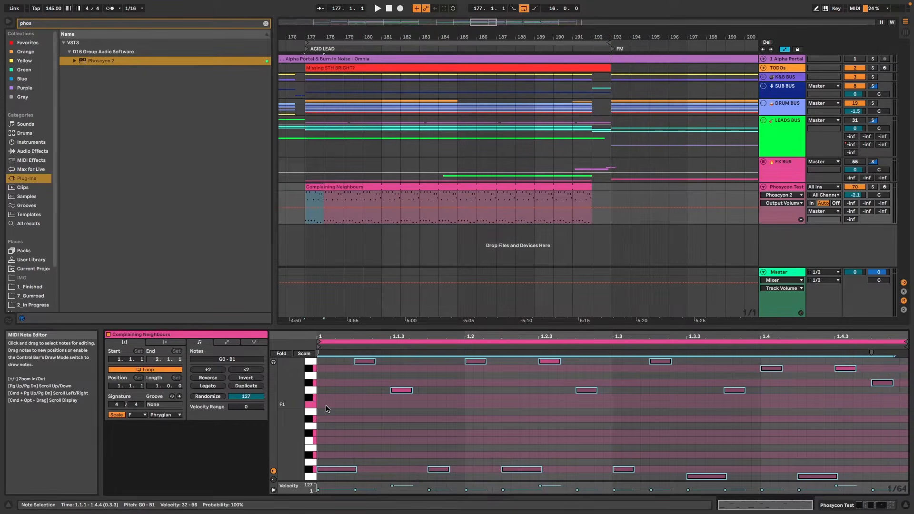
pyautogui.scroll(-3, 324, 462)
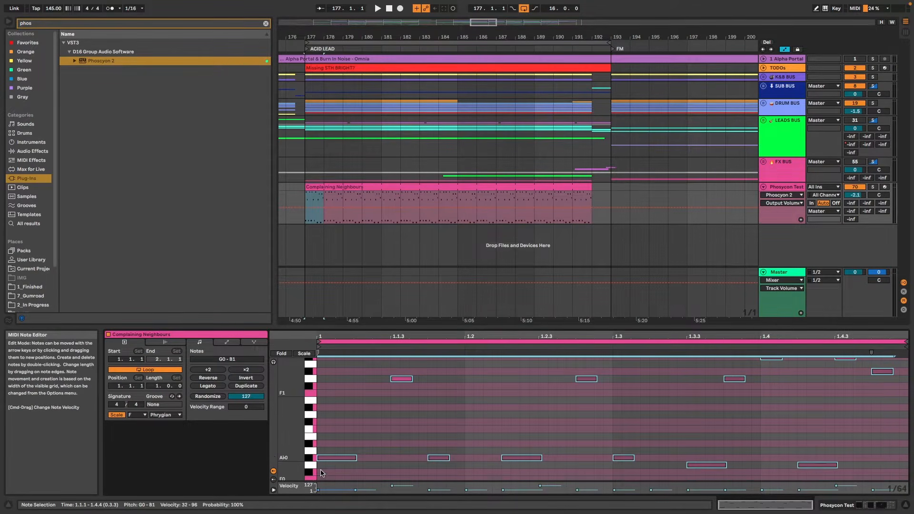
pyautogui.press('Down')
pyautogui.press('Down')
pyautogui.press('Down')
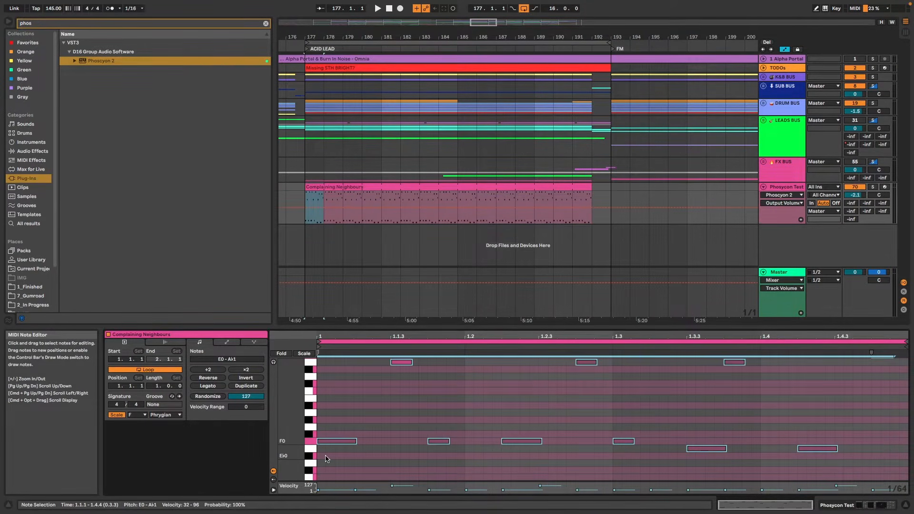
# Fold the note editor to the used pitches, select the E1 note at 1.1.3, and play the clip back
pyautogui.click(281, 354)
pyautogui.click(401, 378)
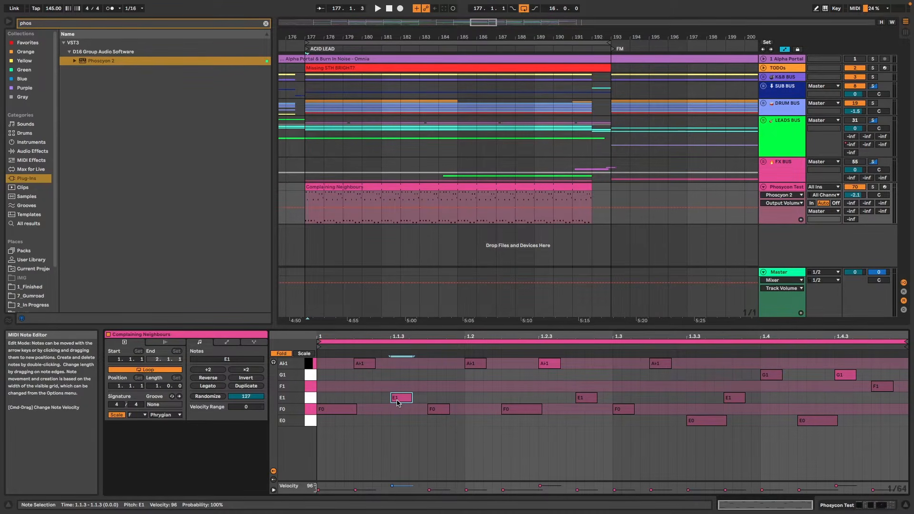
pyautogui.press('space')
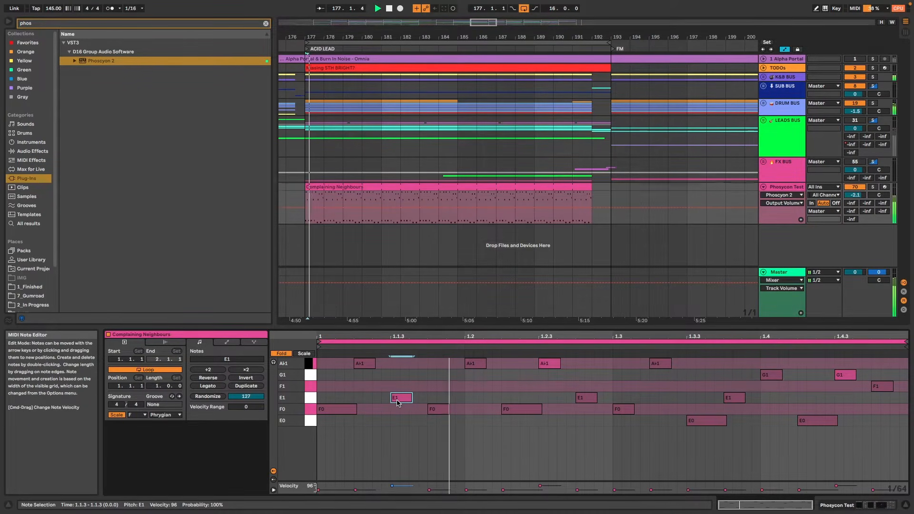
pyautogui.press('space')
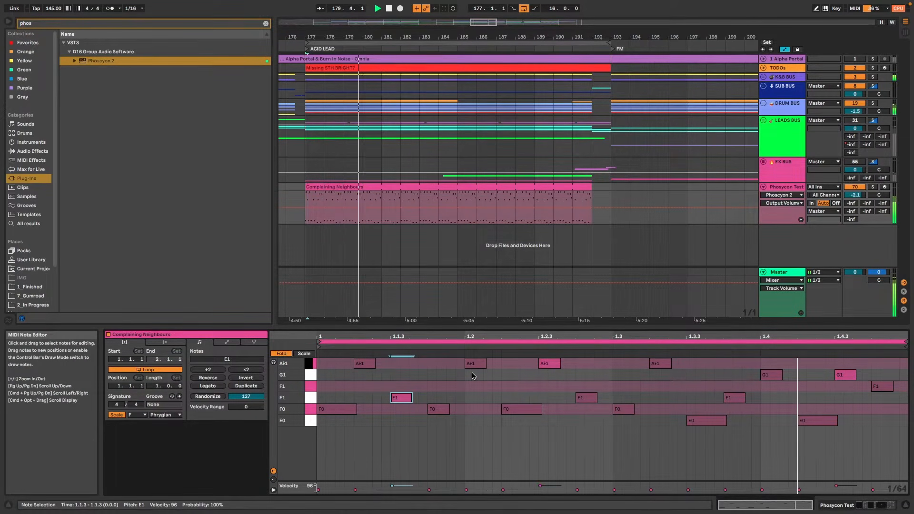
# Duplicate the Complaining Neighbours clip, undo the adjoining copy, and keep a copy starting at bar 193
pyautogui.click(398, 187)
pyautogui.press('super+d')
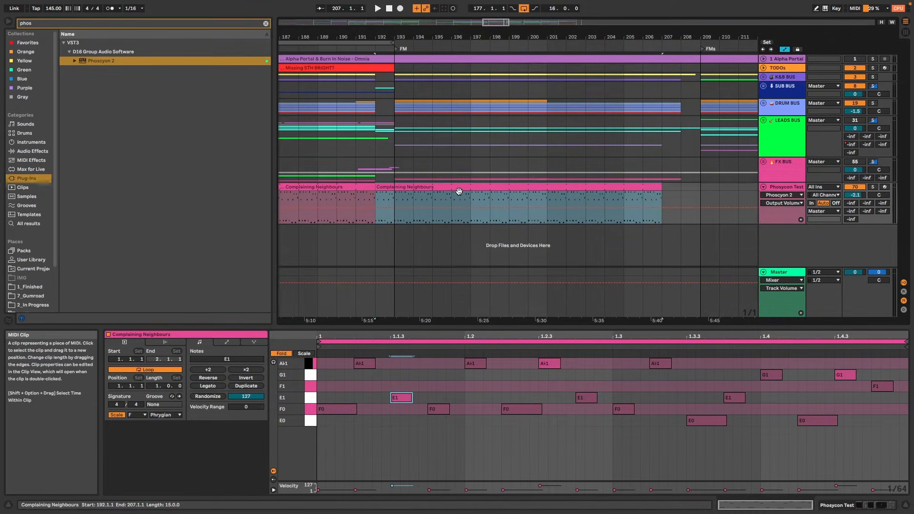
pyautogui.press('super+z')
# Replace all notes in the clip at bar 177 with a single F0 note at 1.1.3 and set the grid to 1/16
pyautogui.click(456, 456)
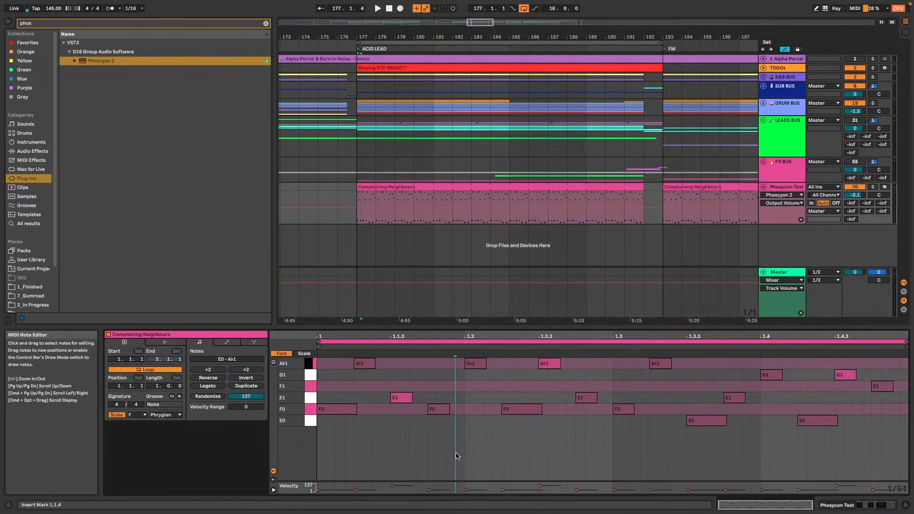
pyautogui.press('super+a')
pyautogui.press('Delete')
pyautogui.doubleClick(428, 409)
pyautogui.rightClick(431, 409)
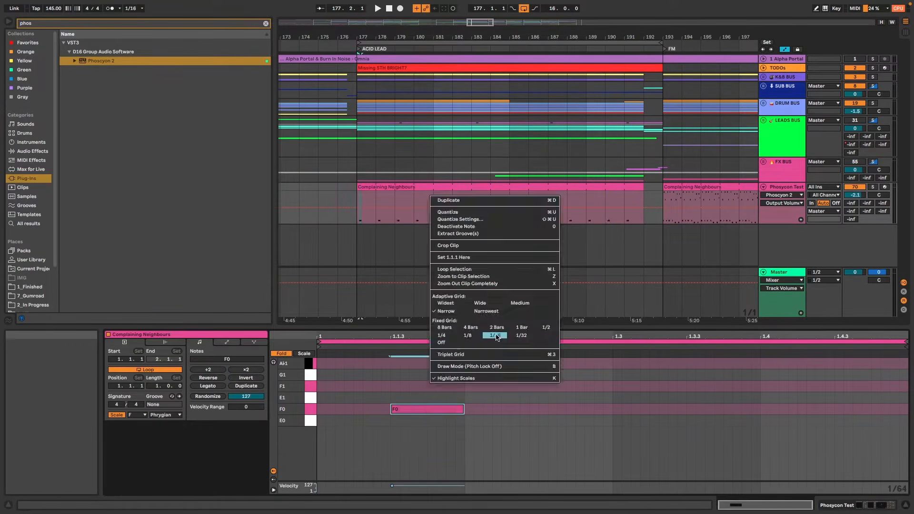
pyautogui.click(497, 336)
# Loop the clip's first beat and lower the F0 note's velocity to 64 during playback
pyautogui.press('space')
pyautogui.moveTo(461, 431); pyautogui.dragTo(317, 359)
pyautogui.press('super+l')
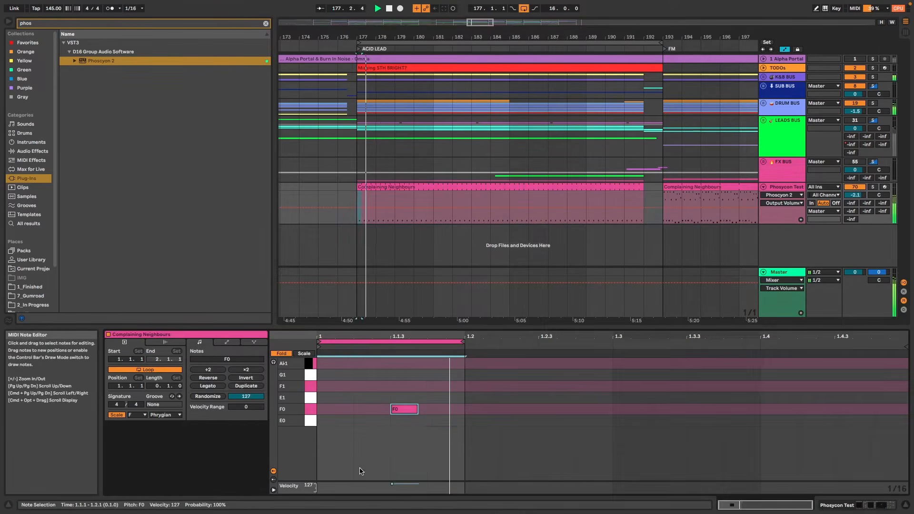
pyautogui.moveTo(392, 484); pyautogui.dragTo(392, 485)
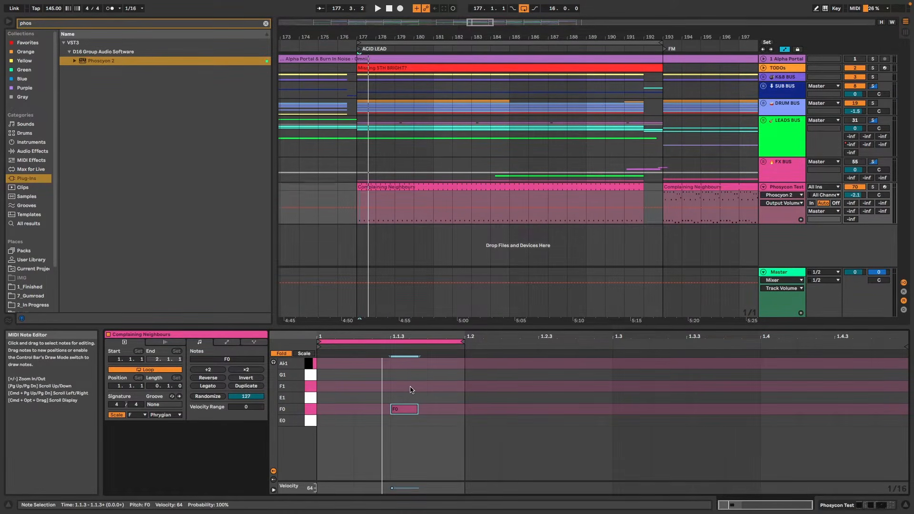
# Add an F1 note at 1.1.4 and lengthen the F0 note to overlap it, auditioning the slide
pyautogui.moveTo(414, 412); pyautogui.dragTo(452, 390)
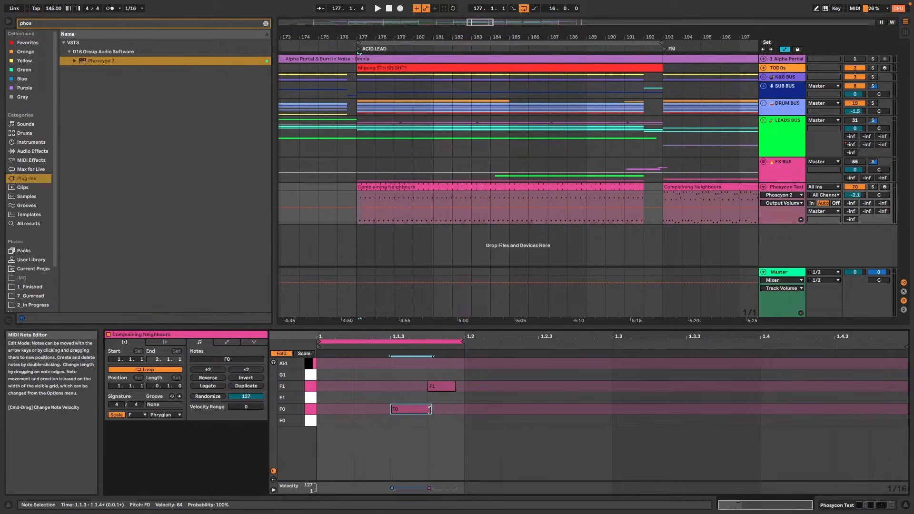
pyautogui.press('space')
pyautogui.moveTo(431, 409)
pyautogui.mouseDown()
pyautogui.moveTo(412, 407)
pyautogui.moveTo(433, 409)
pyautogui.mouseUp()
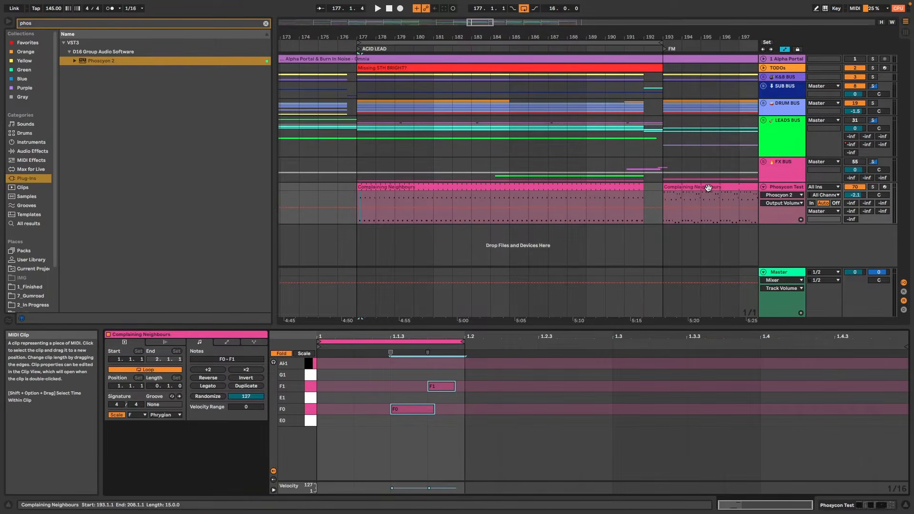
# Bring back the full Complaining Neighbours pattern in the clip and select the F0 note at 1.1.4
pyautogui.click(431, 186)
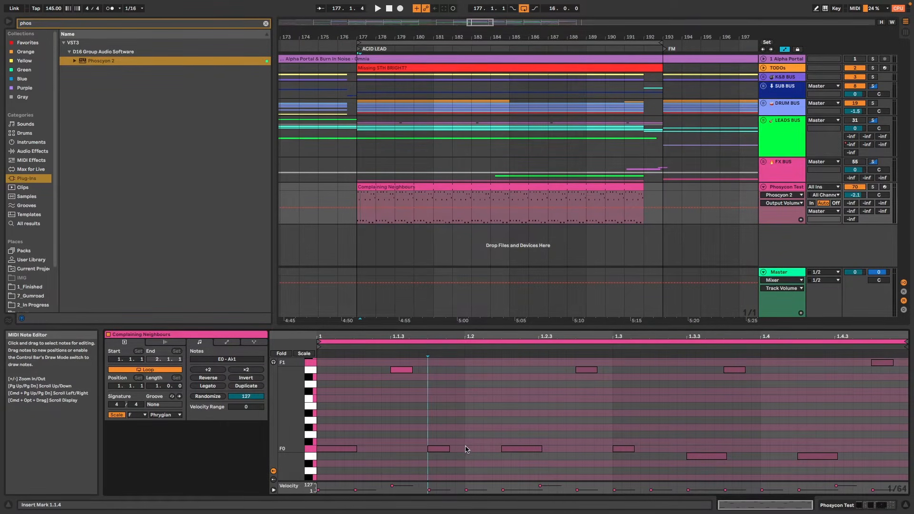
pyautogui.click(450, 449)
pyautogui.scroll(2, 455, 448)
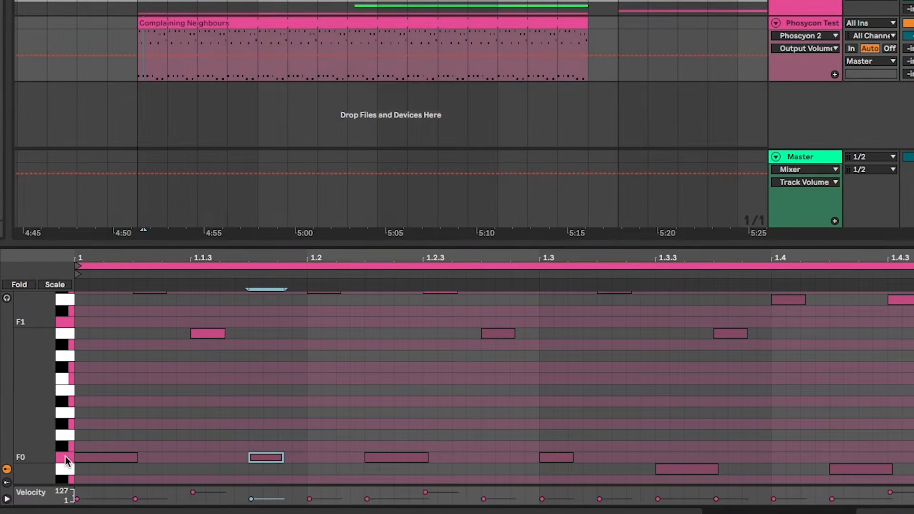
# Select all F0 notes in the clip and try shifting them in pitch and back
pyautogui.click(65, 457)
pyautogui.moveTo(131, 459); pyautogui.dragTo(128, 484)
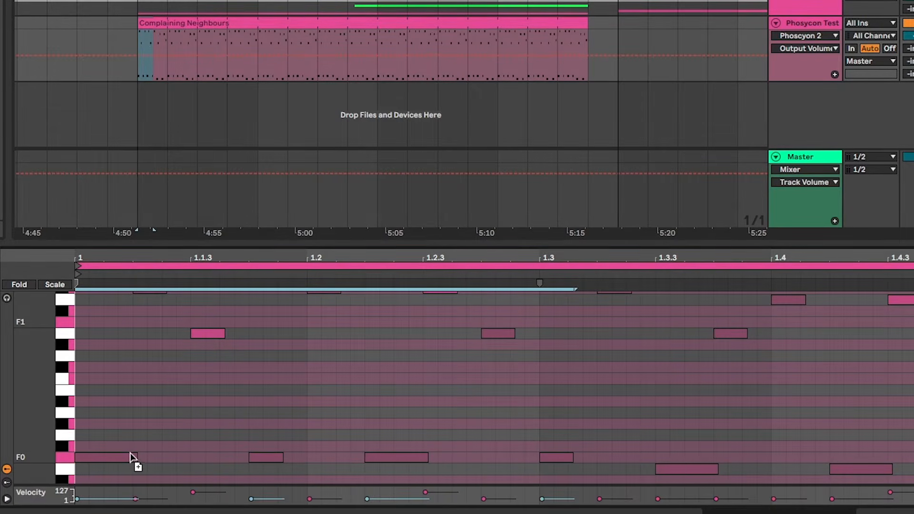
pyautogui.moveTo(134, 440); pyautogui.dragTo(134, 458)
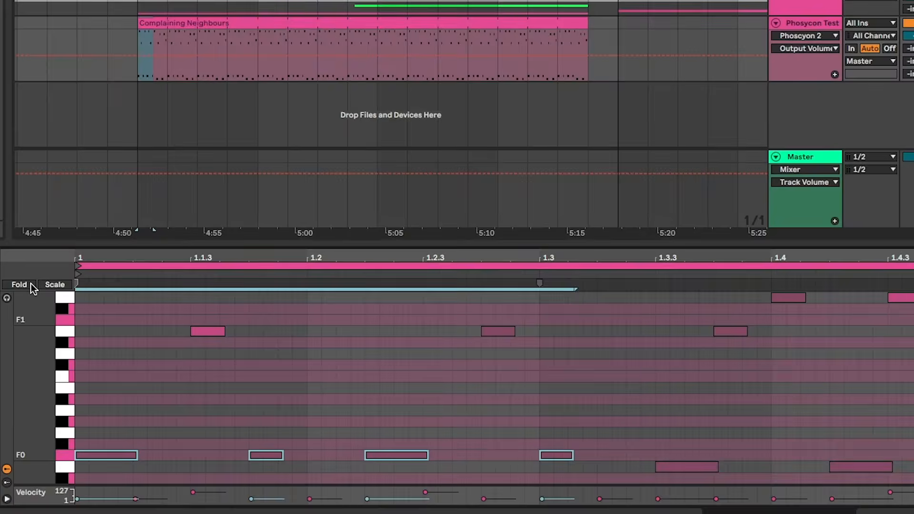
# Examine the pattern's pitches against the highlighted scale, starting from the E1 note at 1.1.3
pyautogui.scroll(2, 154, 341)
pyautogui.scroll(-2, 154, 341)
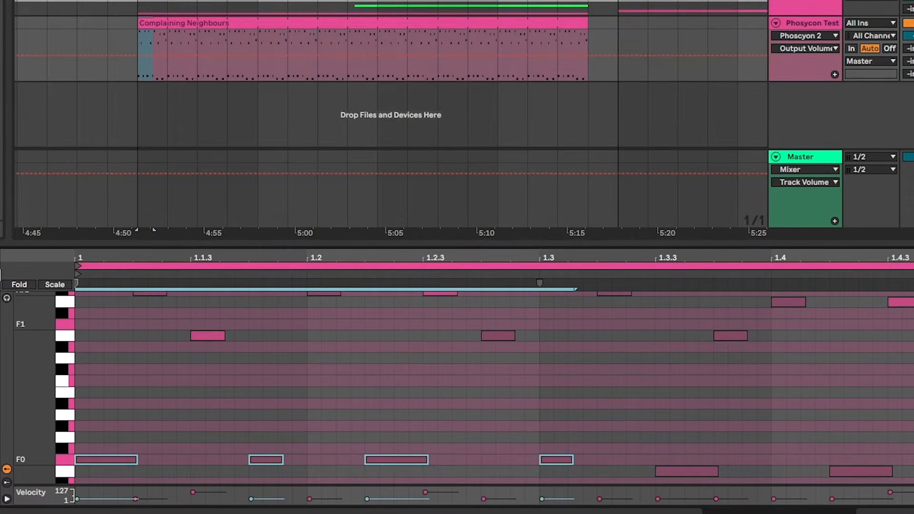
pyautogui.click(19, 285)
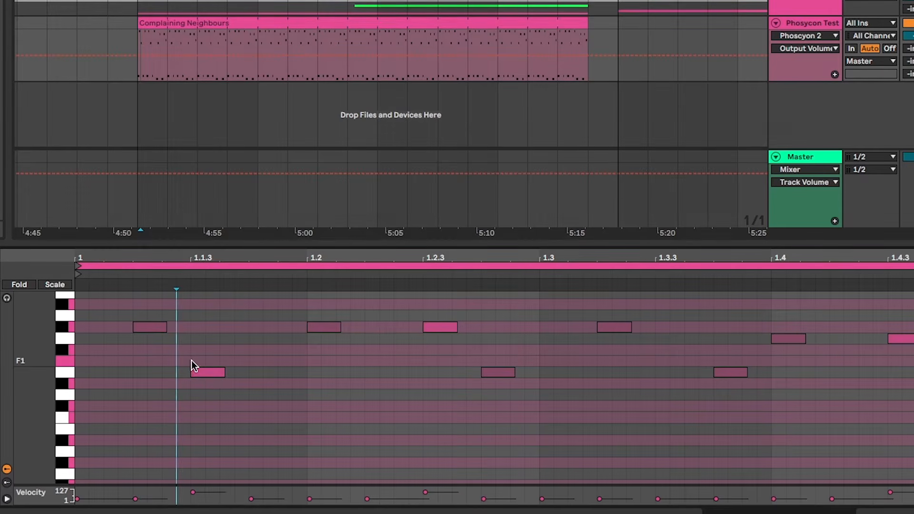
pyautogui.click(205, 371)
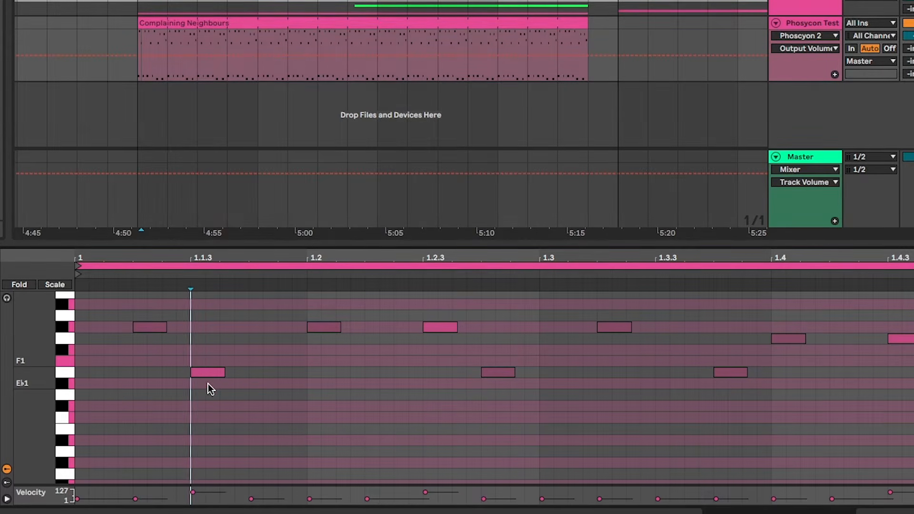
pyautogui.scroll(-5, 208, 385)
pyautogui.scroll(4, 214, 393)
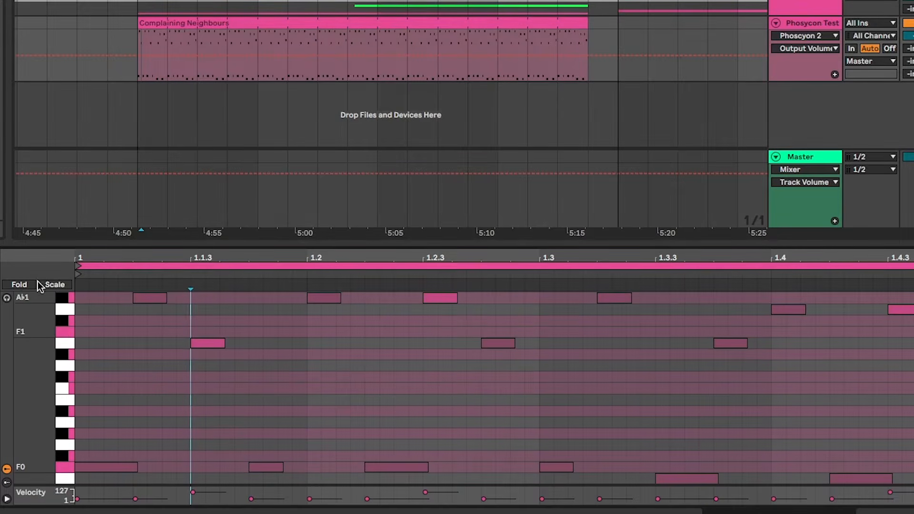
# Fold the piano roll to the pitches used in the pattern and examine the E1 note at 1.1.3
pyautogui.click(21, 283)
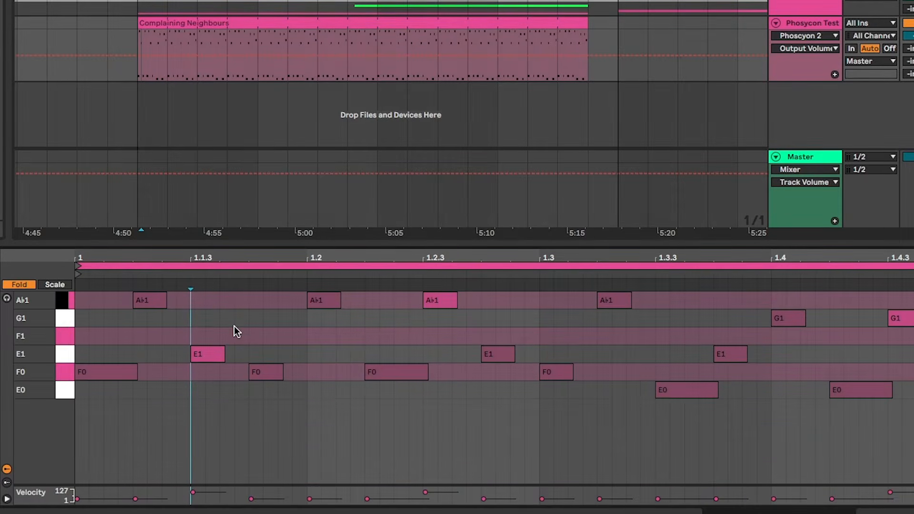
pyautogui.click(263, 328)
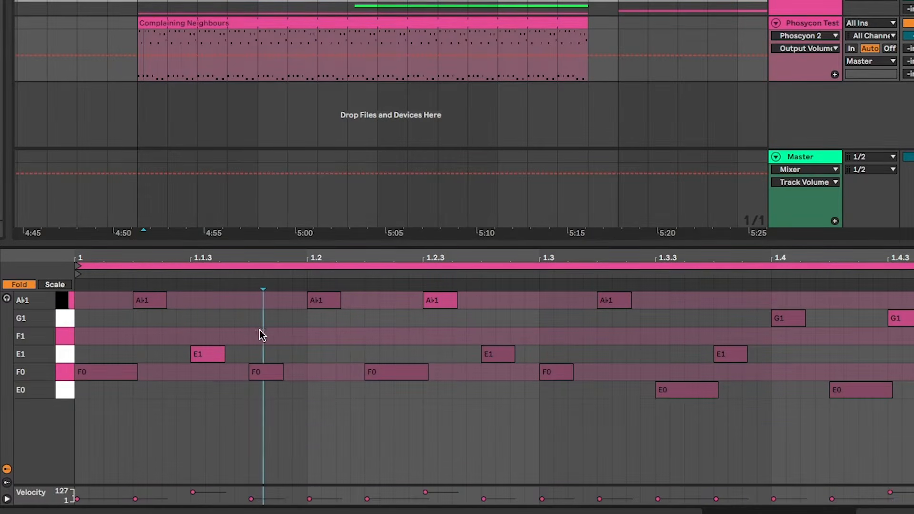
pyautogui.click(202, 334)
pyautogui.click(207, 354)
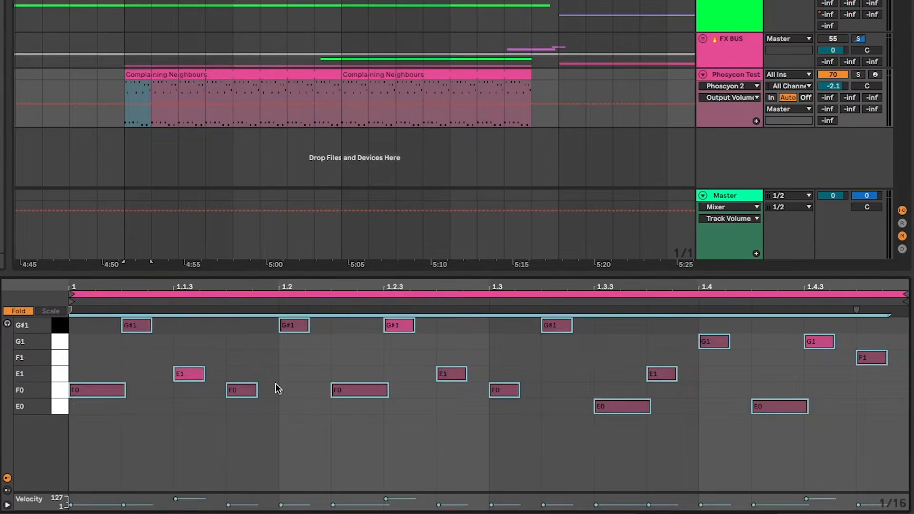
# Clear the pattern from the clip, keeping one placeholder note each for G#1, G1, F1, E1, F0 and E0 before the clip start
pyautogui.hotkey('ctrl', 'a')
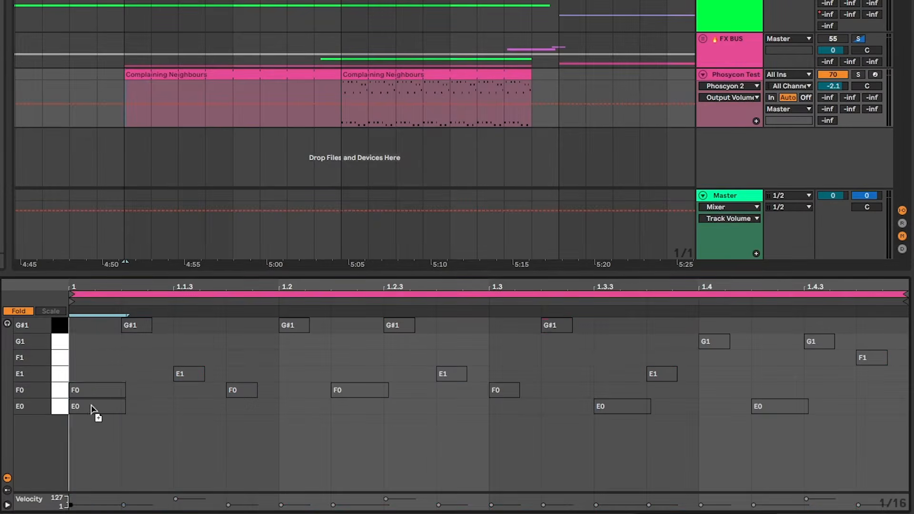
pyautogui.press('Delete')
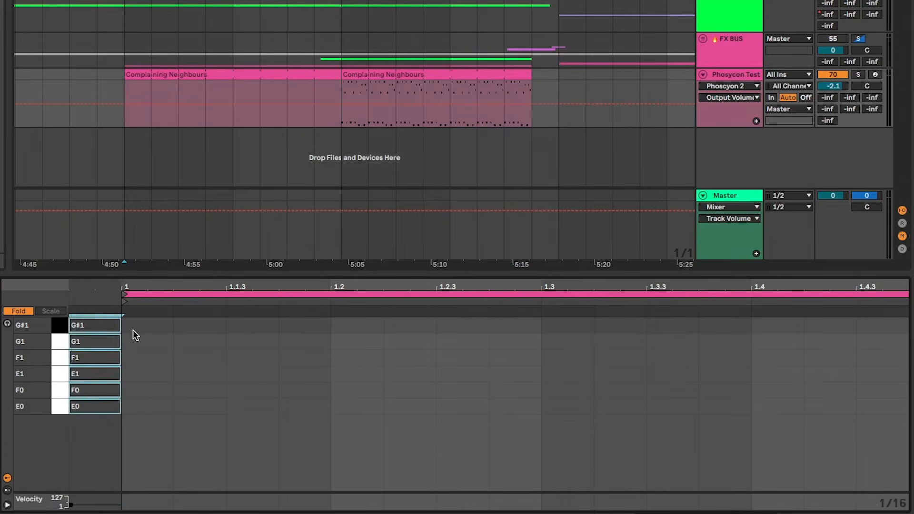
pyautogui.click(158, 404)
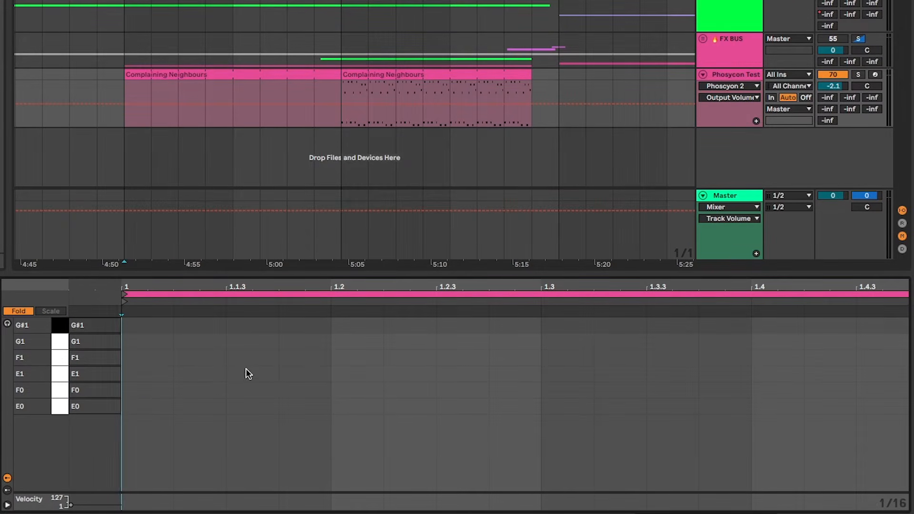
# Add a short F0 note at 1.1.2 and copy it to 1.2.2, 1.2.4, 1.3.2 and 1.4 while auditioning the rhythm
pyautogui.doubleClick(204, 389)
pyautogui.moveTo(226, 390); pyautogui.dragTo(213, 390)
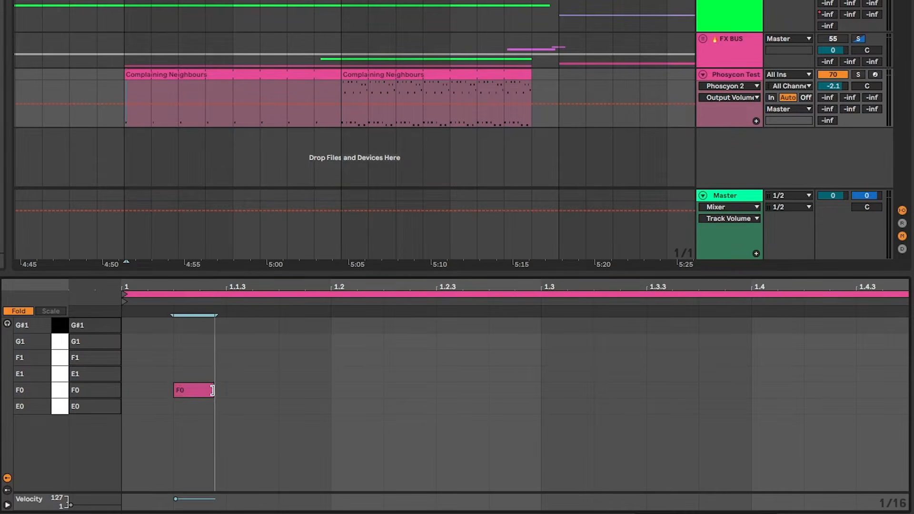
pyautogui.press('space')
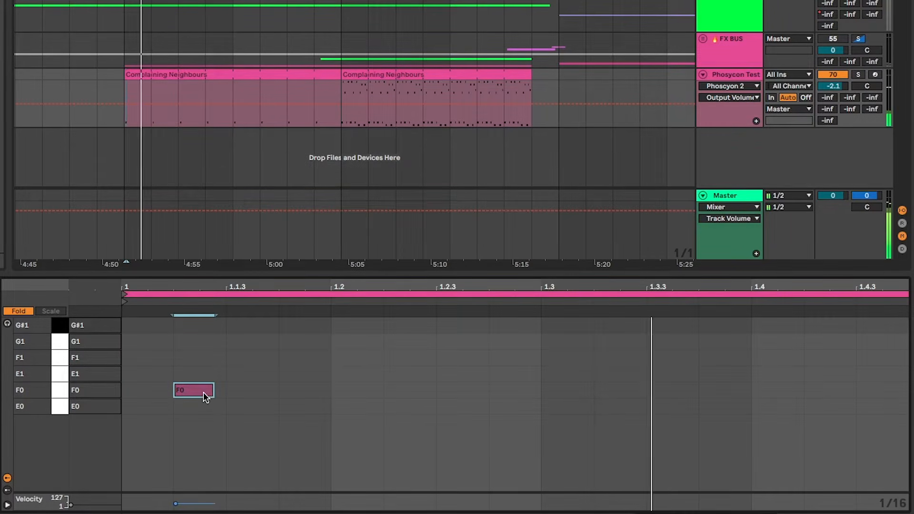
pyautogui.moveTo(199, 390); pyautogui.dragTo(724, 391)
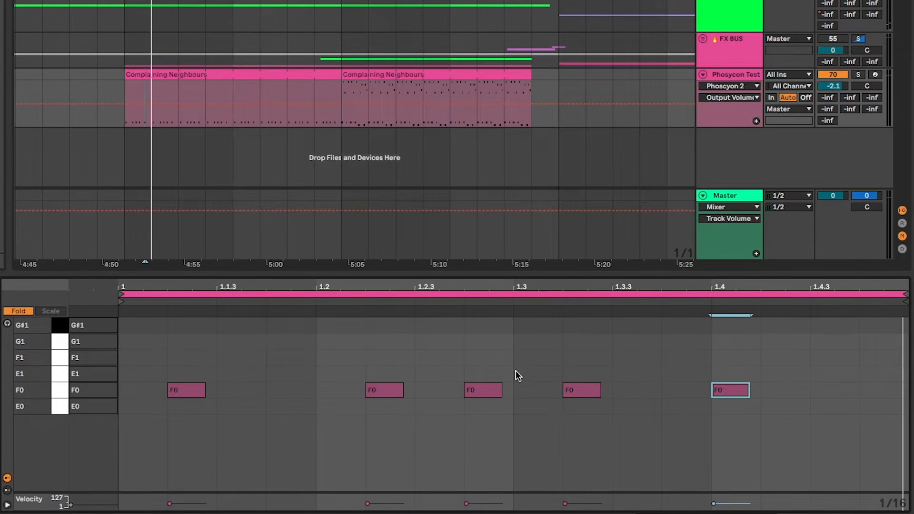
# Copy the F0 note at 1.1.2 to 1.1.3 with velocity 103 and, auditioning neighbouring pitches, tune the copy to E1
pyautogui.click(186, 390)
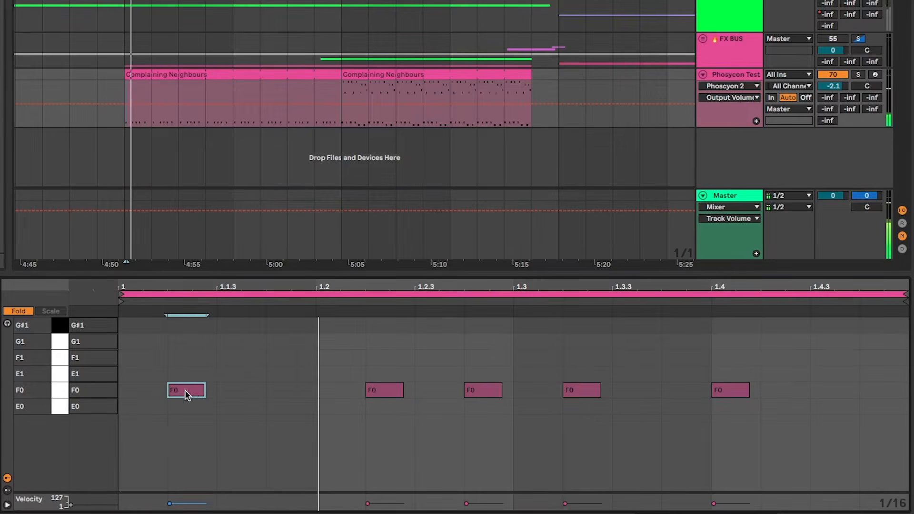
pyautogui.moveTo(186, 390)
pyautogui.mouseDown()
pyautogui.moveTo(248, 375)
pyautogui.moveTo(238, 373)
pyautogui.moveTo(241, 361)
pyautogui.mouseUp()
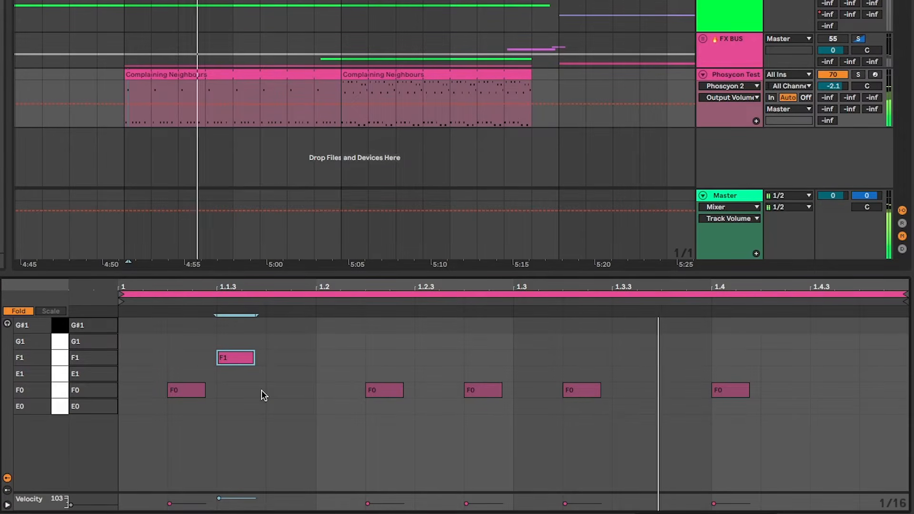
pyautogui.press('Up')
pyautogui.press('Up')
pyautogui.press('Down')
pyautogui.press('Down')
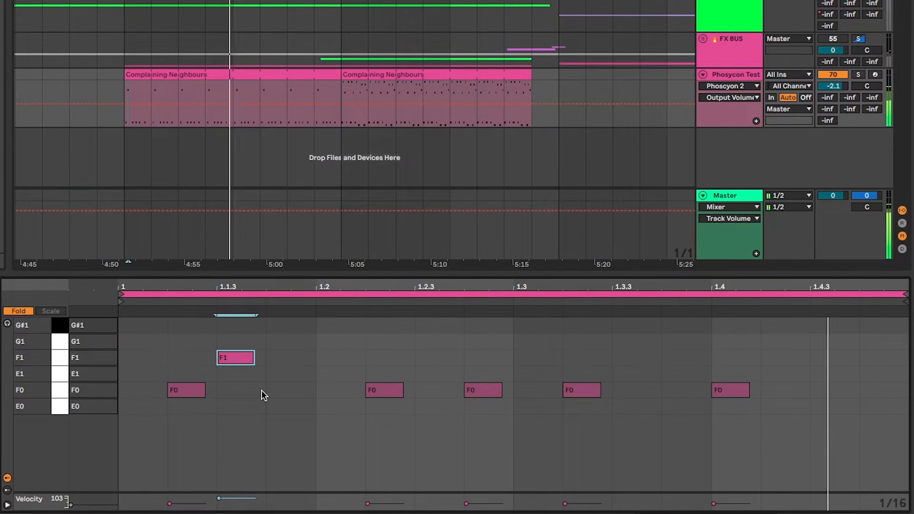
pyautogui.press('Down')
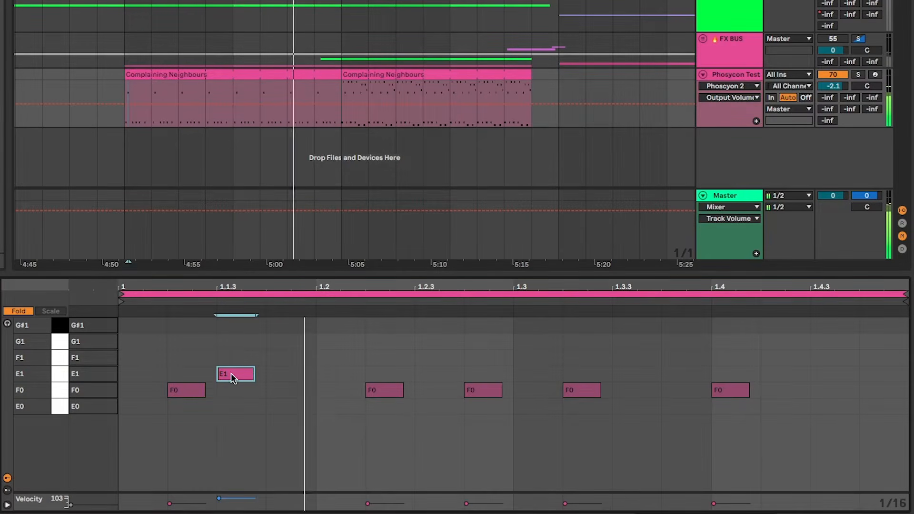
# Copy the E1 note to 1.2.3 and add a longer F1 note at the clip start that overlaps the F0 note at 1.1.2
pyautogui.moveTo(235, 376); pyautogui.dragTo(633, 374)
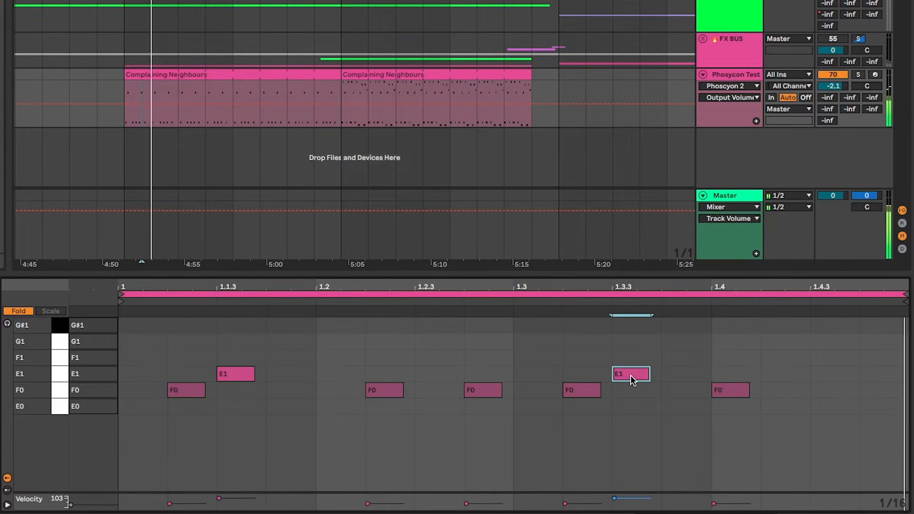
pyautogui.moveTo(631, 377)
pyautogui.mouseDown()
pyautogui.moveTo(793, 377)
pyautogui.moveTo(412, 379)
pyautogui.moveTo(490, 381)
pyautogui.moveTo(452, 382)
pyautogui.mouseUp()
pyautogui.click(145, 376)
pyautogui.doubleClick(143, 358)
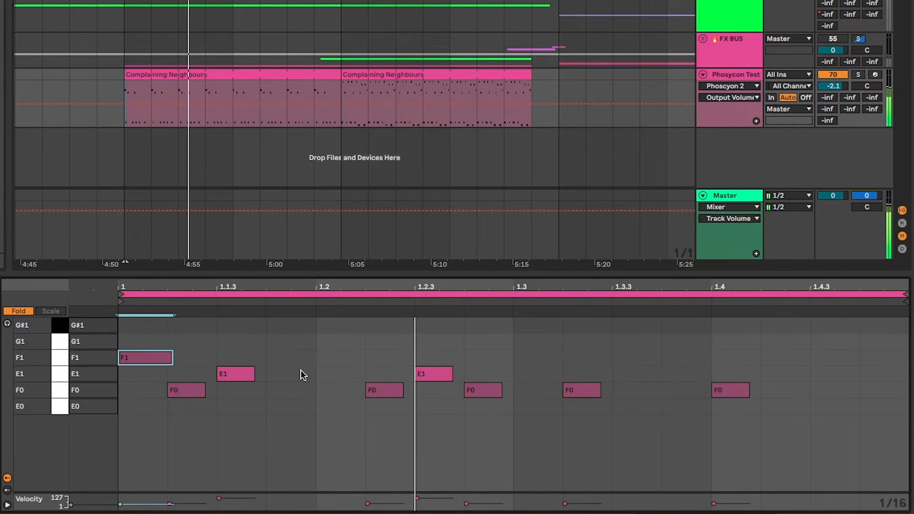
# Add a G#1 note at 1.1.4, trying it at E0 and F1, and place a G1 note at 1.2
pyautogui.doubleClick(290, 407)
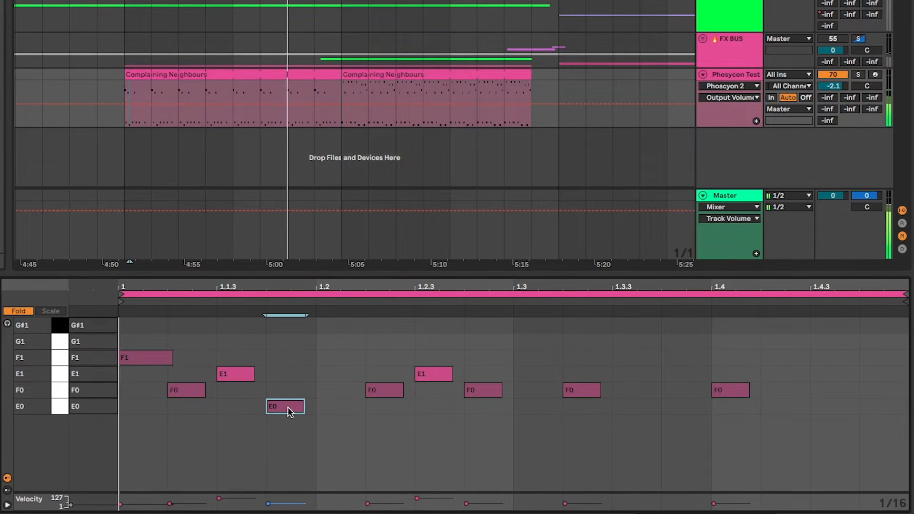
pyautogui.moveTo(288, 408); pyautogui.dragTo(289, 358)
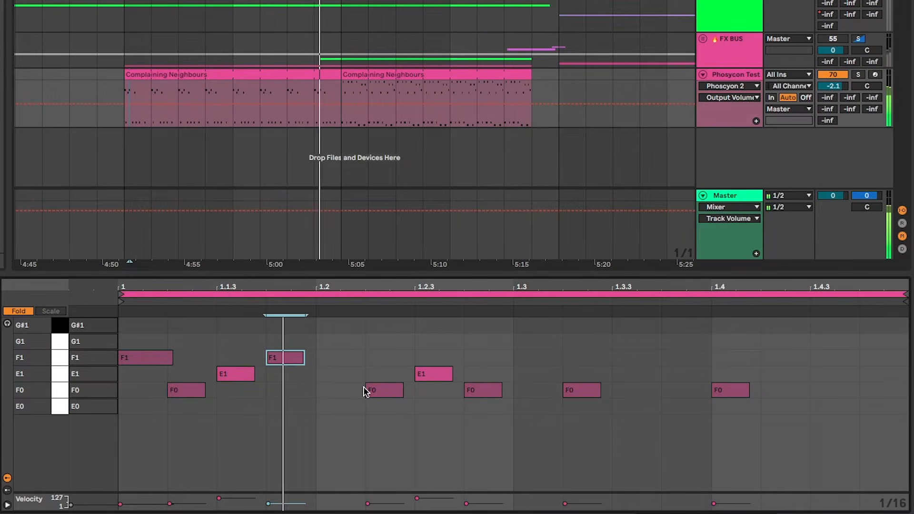
pyautogui.moveTo(287, 355); pyautogui.dragTo(338, 325)
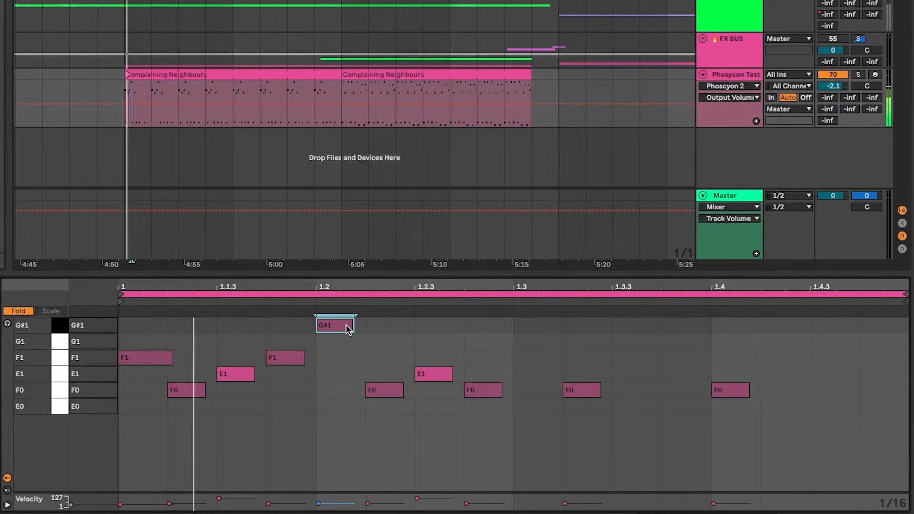
pyautogui.moveTo(295, 362); pyautogui.dragTo(336, 343)
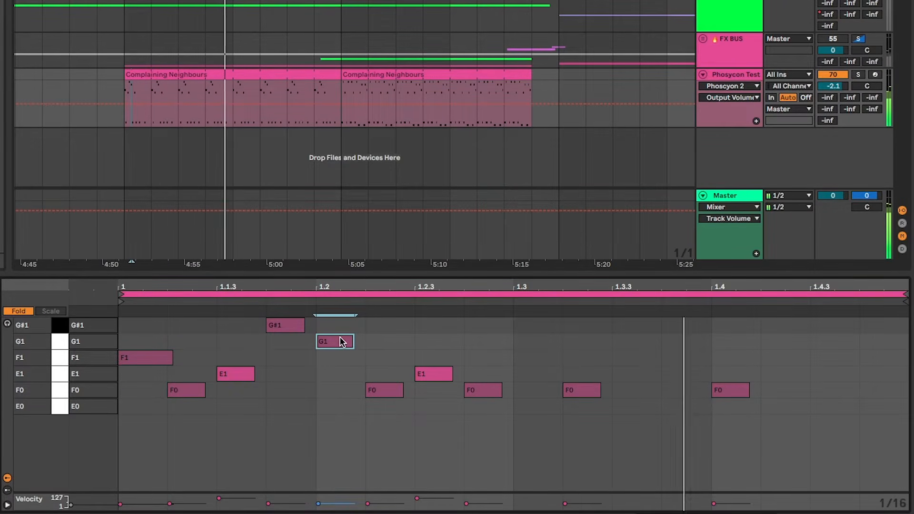
# Copy the E1 and G#1 notes at 1.1.3 and 1.1.4 to 1.3.3 and 1.3.4, and play the pattern
pyautogui.press('space')
pyautogui.click(250, 396)
pyautogui.moveTo(249, 396); pyautogui.dragTo(343, 302)
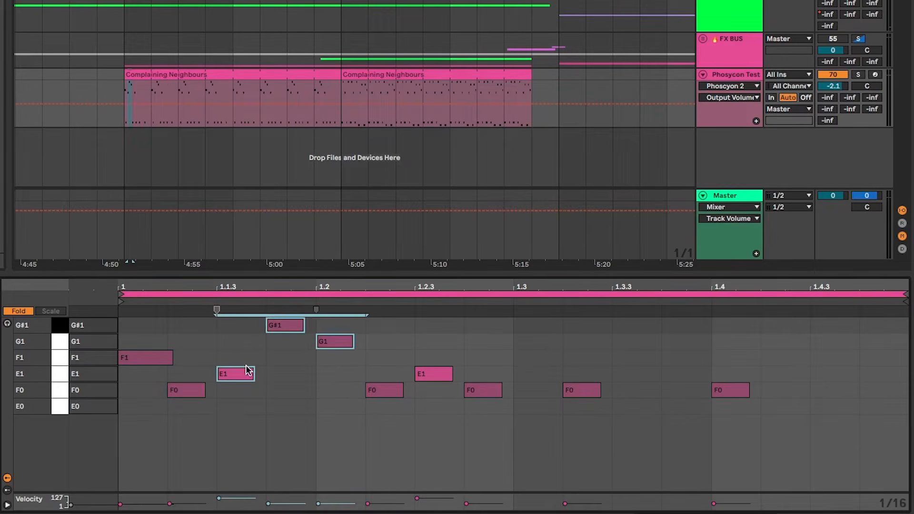
pyautogui.moveTo(247, 369); pyautogui.dragTo(634, 373)
pyautogui.click(725, 344)
pyautogui.press('space')
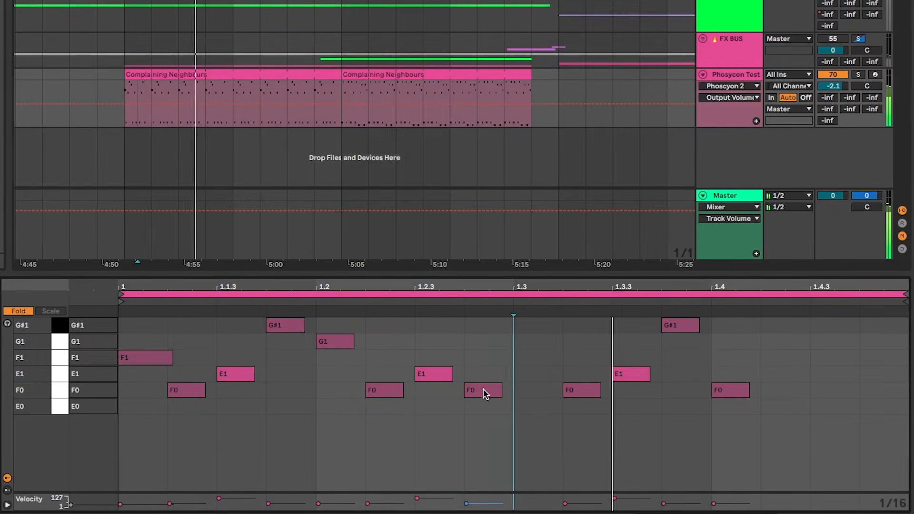
# Add an E1 note at 1.3 and lower the velocity of the E1 note at 1.3.3 to 95
pyautogui.doubleClick(538, 409)
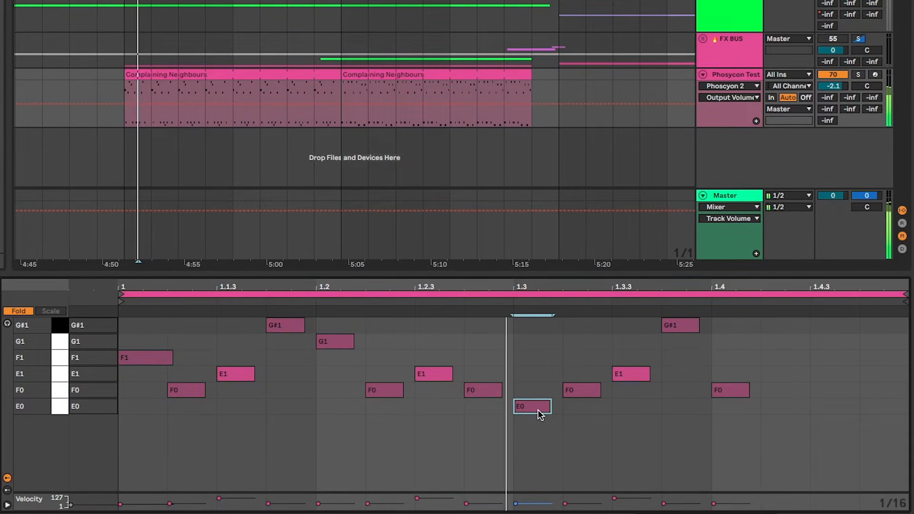
pyautogui.moveTo(538, 410); pyautogui.dragTo(537, 376)
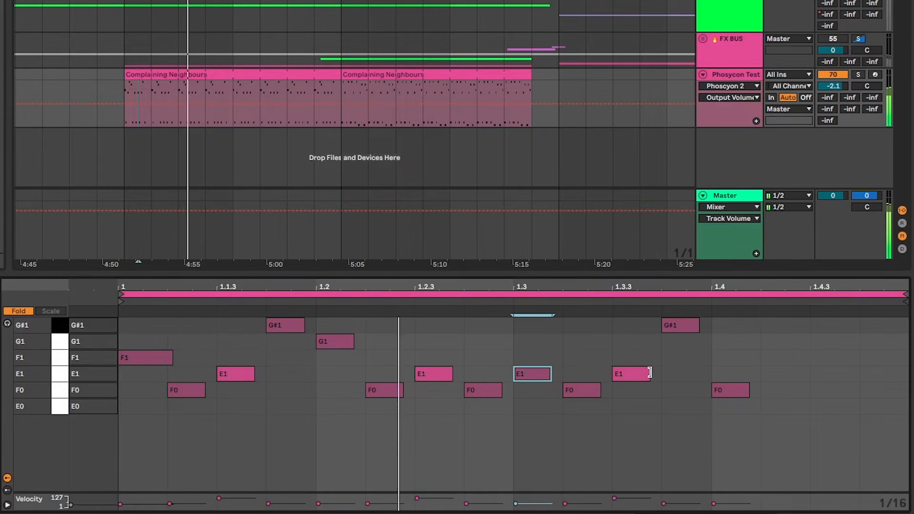
pyautogui.moveTo(649, 373); pyautogui.dragTo(669, 374)
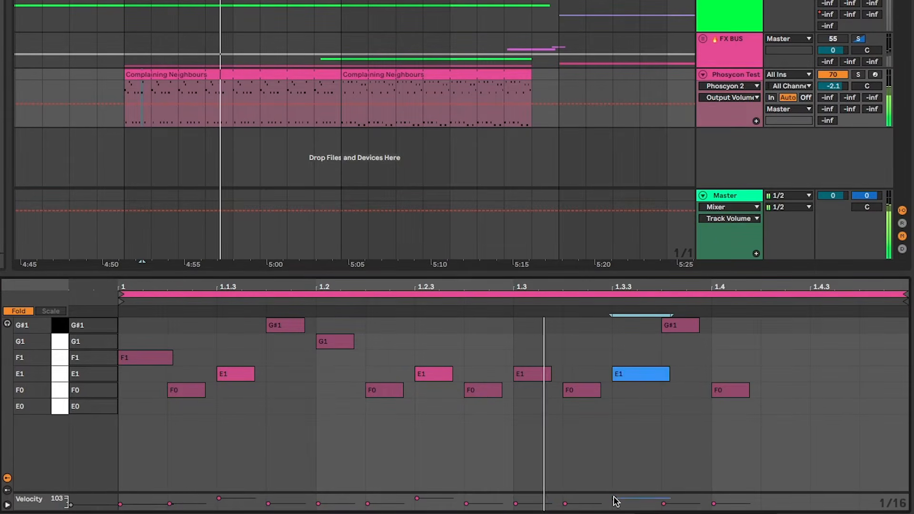
pyautogui.moveTo(614, 498); pyautogui.dragTo(614, 498)
pyautogui.hotkey('ctrl', 'z')
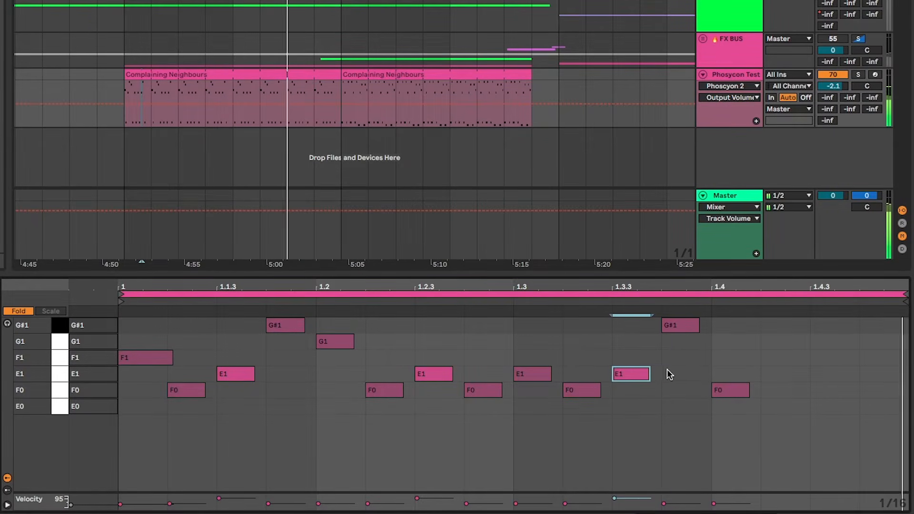
# Retune the G#1 note at 1.3.4 to F1 so that the E1 before it leads up to the root
pyautogui.moveTo(697, 328)
pyautogui.mouseDown()
pyautogui.moveTo(716, 325)
pyautogui.moveTo(712, 336)
pyautogui.moveTo(699, 330)
pyautogui.mouseUp()
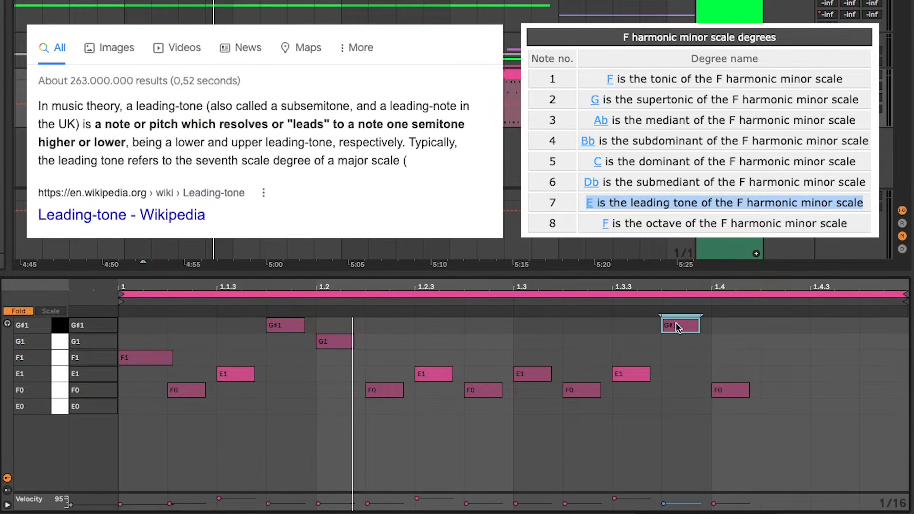
pyautogui.moveTo(675, 322); pyautogui.dragTo(674, 387)
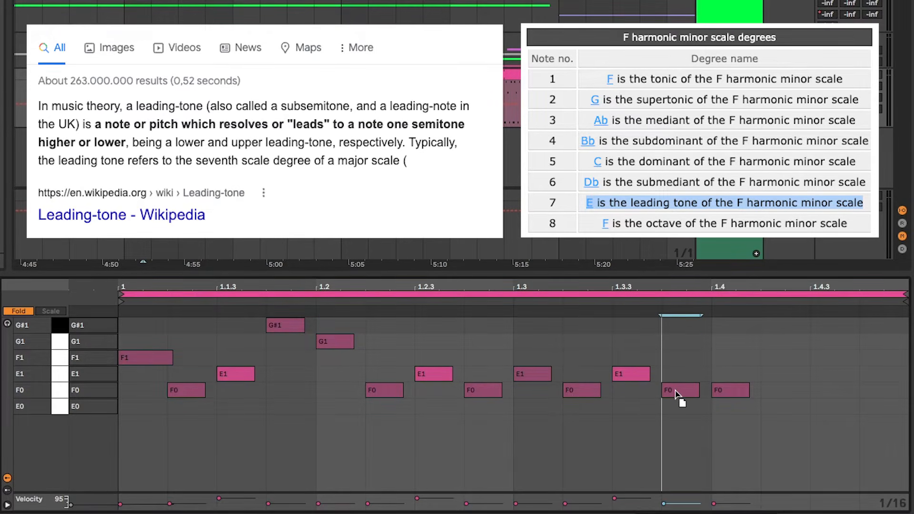
pyautogui.hotkey('shift', 'Up')
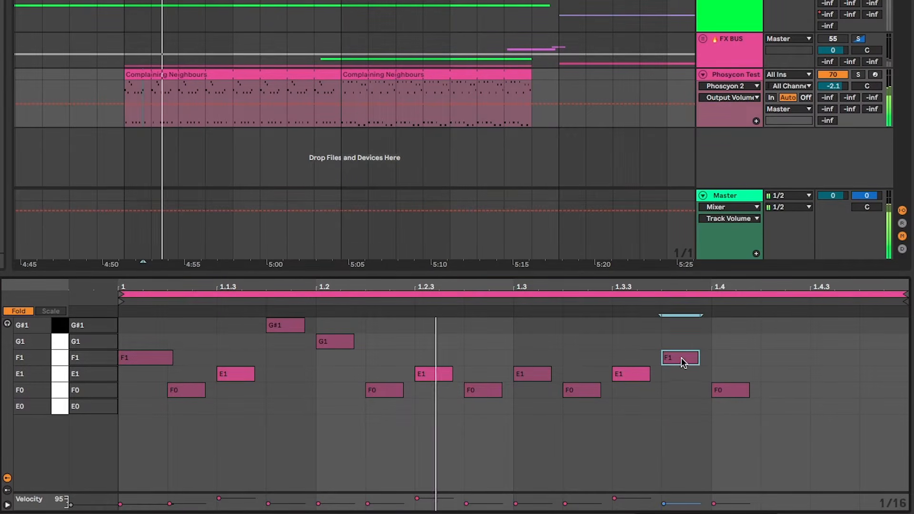
pyautogui.click(667, 347)
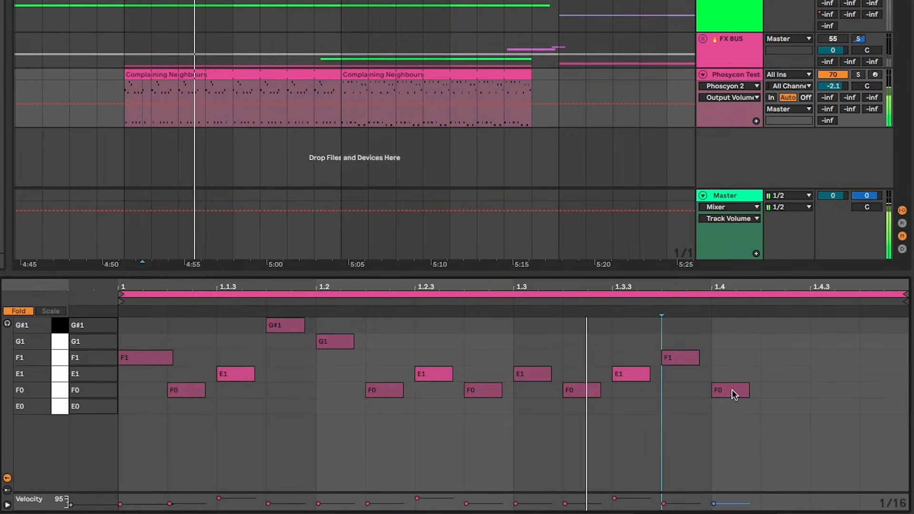
# Add F0 notes at 1.4.3 and 1.4.4 and a longer E1 note at 1.4.2 that slightly overlaps the first of them
pyautogui.doubleClick(781, 357)
pyautogui.doubleClick(844, 395)
pyautogui.moveTo(781, 357)
pyautogui.mouseDown()
pyautogui.moveTo(781, 374)
pyautogui.moveTo(817, 373)
pyautogui.mouseUp()
pyautogui.press('space')
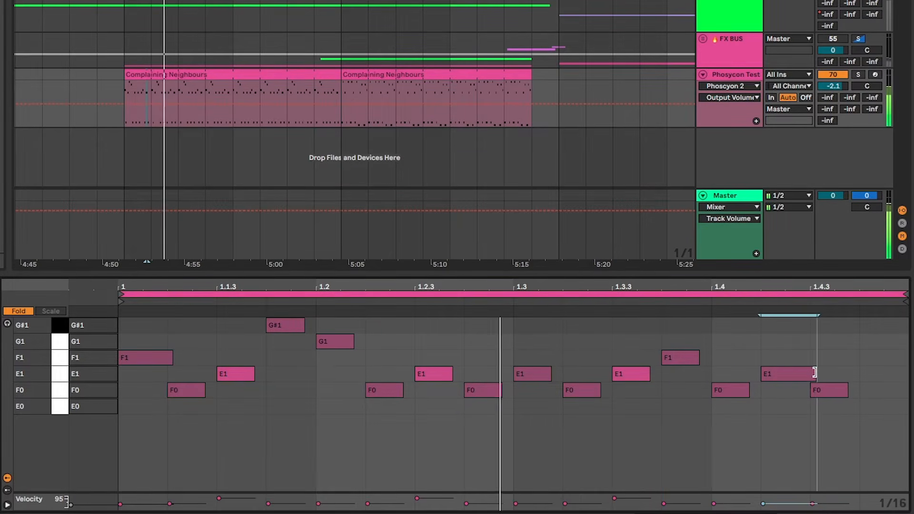
pyautogui.doubleClick(881, 390)
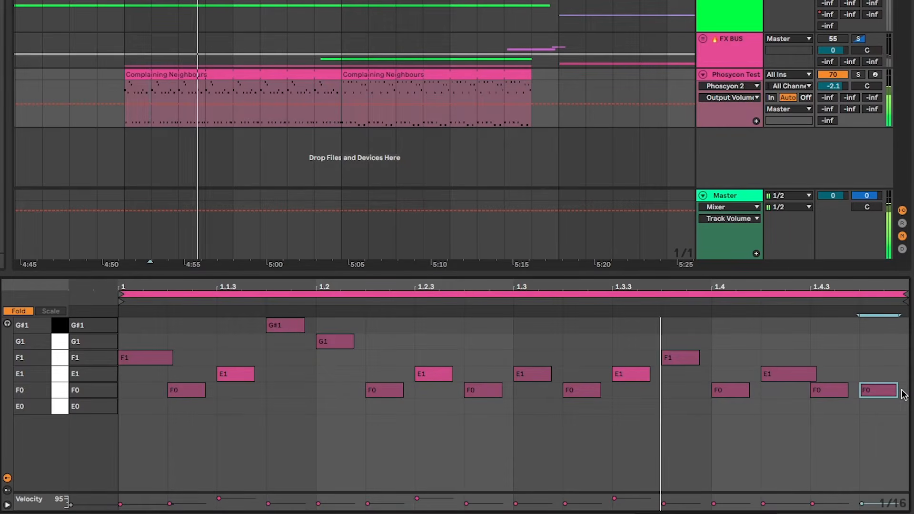
pyautogui.click(812, 372)
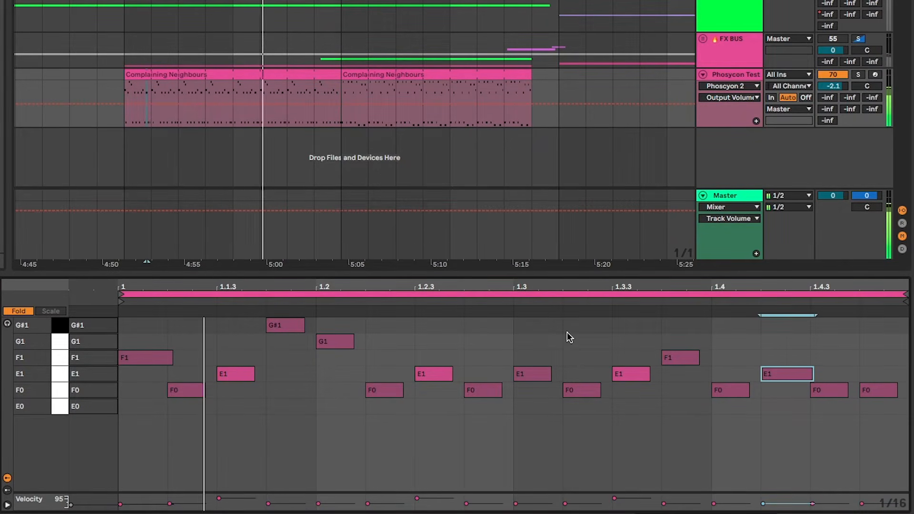
pyautogui.click(761, 341)
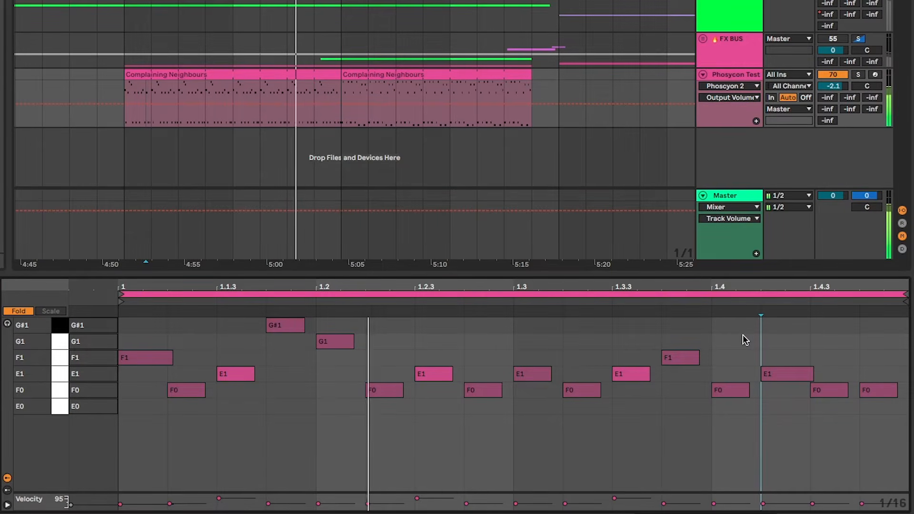
# Retune the E1 note at 1.3.3 to G1, directly before the F1 note at 1.3.4
pyautogui.moveTo(693, 359)
pyautogui.mouseDown()
pyautogui.moveTo(690, 341)
pyautogui.moveTo(690, 358)
pyautogui.mouseUp()
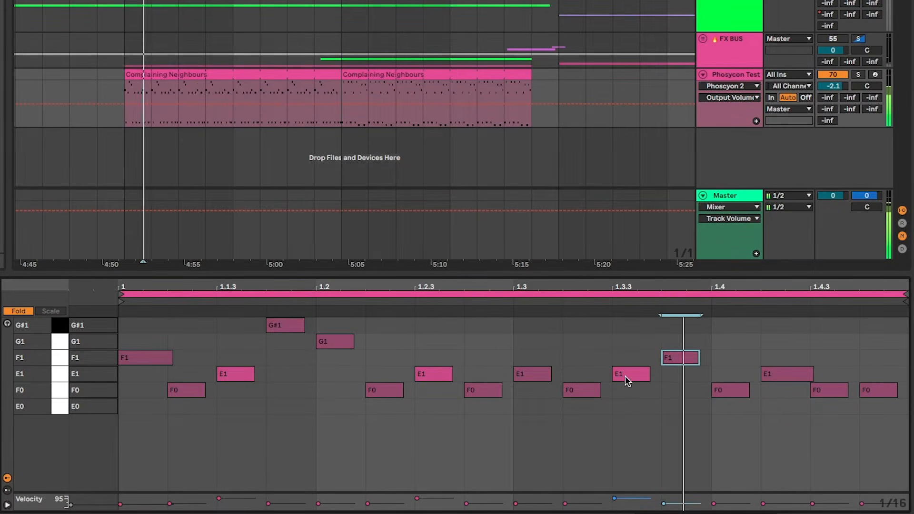
pyautogui.moveTo(625, 375); pyautogui.dragTo(649, 343)
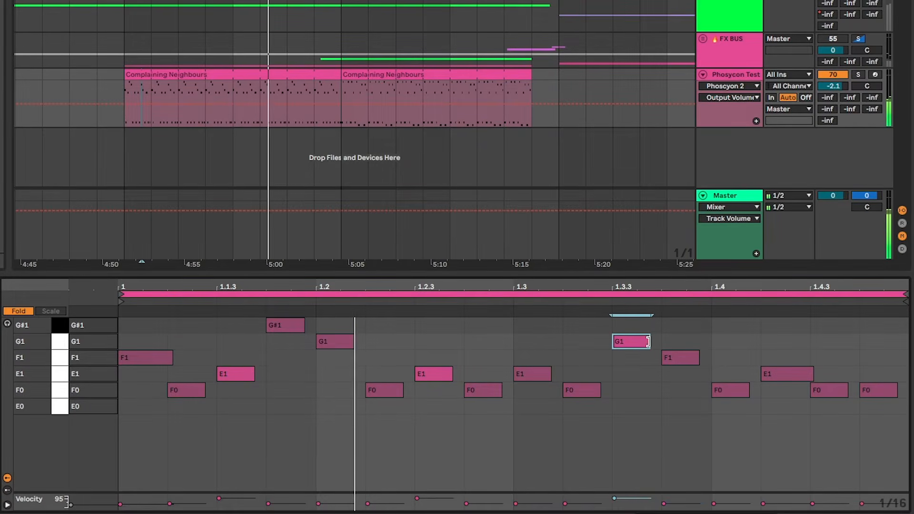
# Raise the velocity of the G1 note at 1.3.3 to 105, trying it lengthened into the F1 note and shortening it again, while playing the pattern
pyautogui.moveTo(651, 342); pyautogui.dragTo(667, 341)
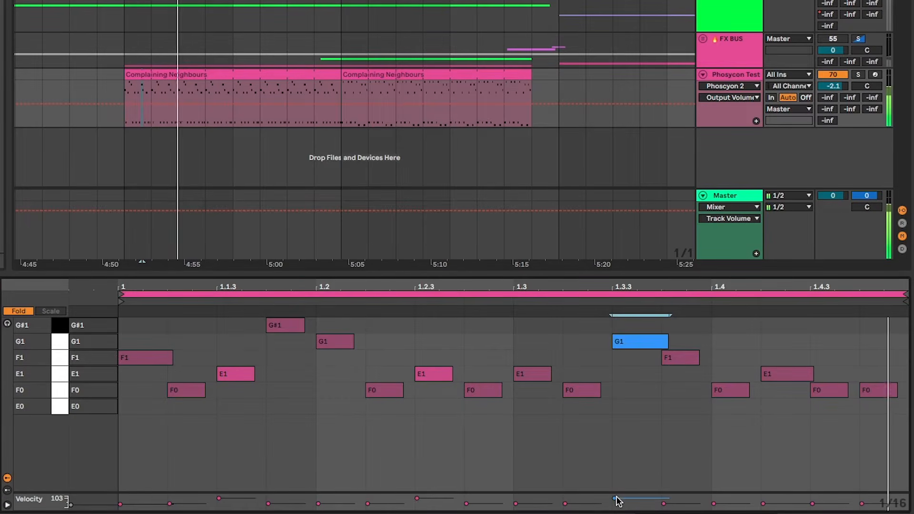
pyautogui.moveTo(614, 498); pyautogui.dragTo(614, 498)
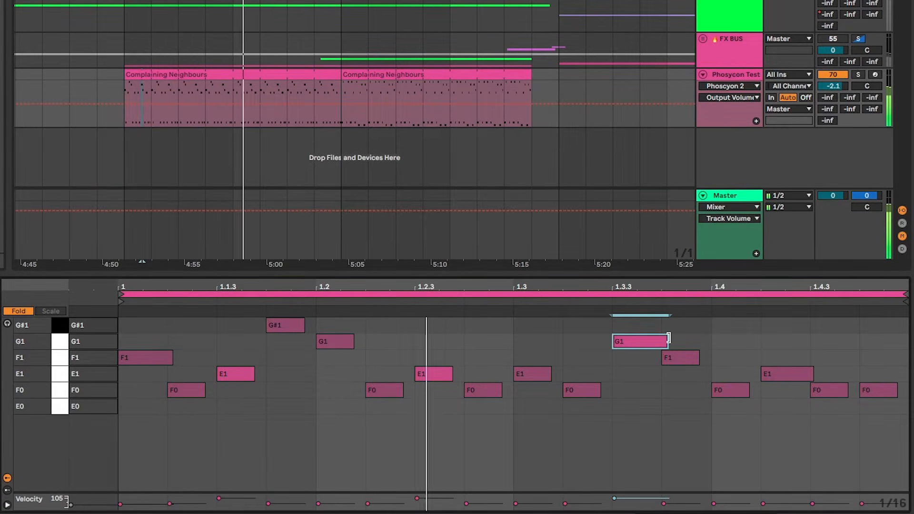
pyautogui.moveTo(667, 341); pyautogui.dragTo(649, 338)
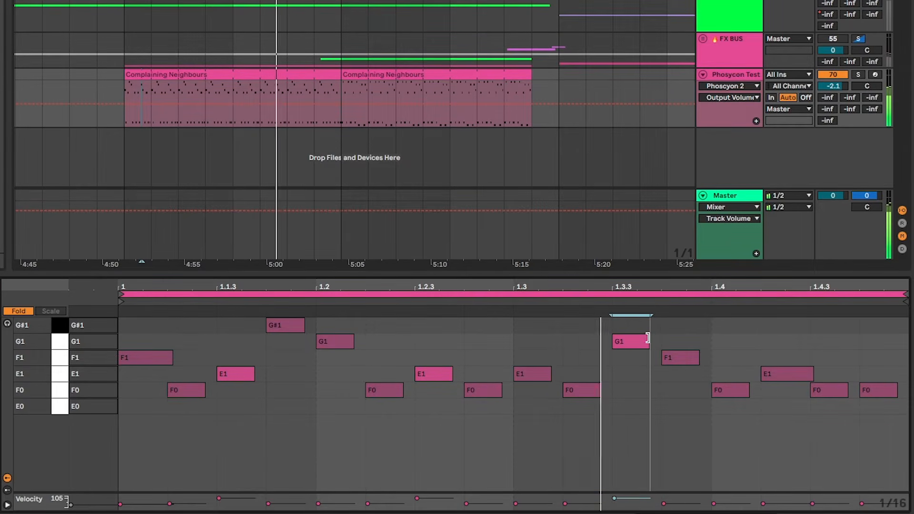
pyautogui.press('space')
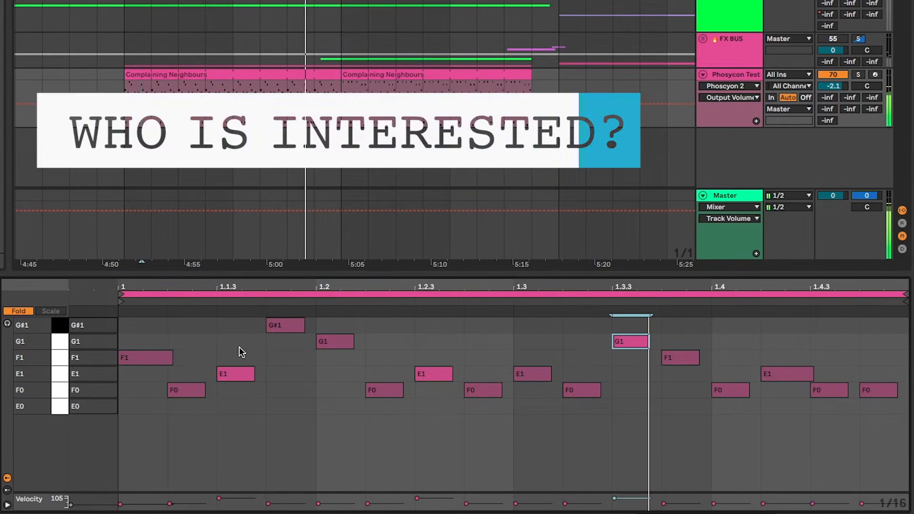
pyautogui.press('space')
pyautogui.press('space')
# Switch off Phoscyon 2's built-in EQ, limiter, delay and reverb, and close the plug-in window
pyautogui.click(377, 365)
pyautogui.press('space')
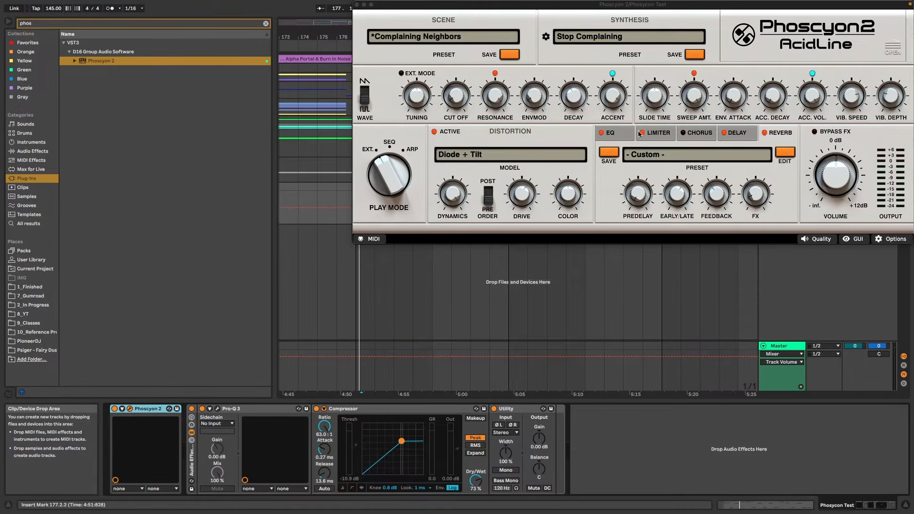
pyautogui.click(602, 133)
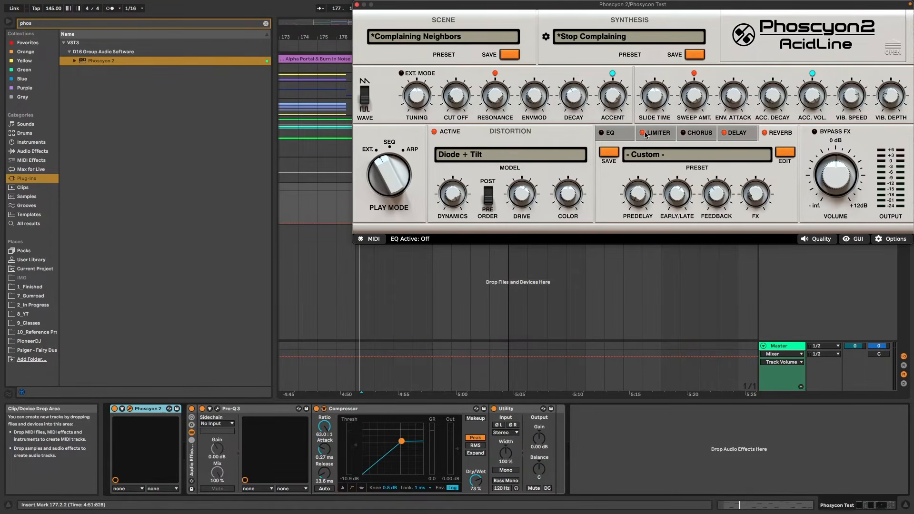
pyautogui.click(357, 4)
# Search the audio effects for "delay" and insert the Delay device between Pro-Q 3 and the Compressor
pyautogui.press('super+f')
pyautogui.write('delay')
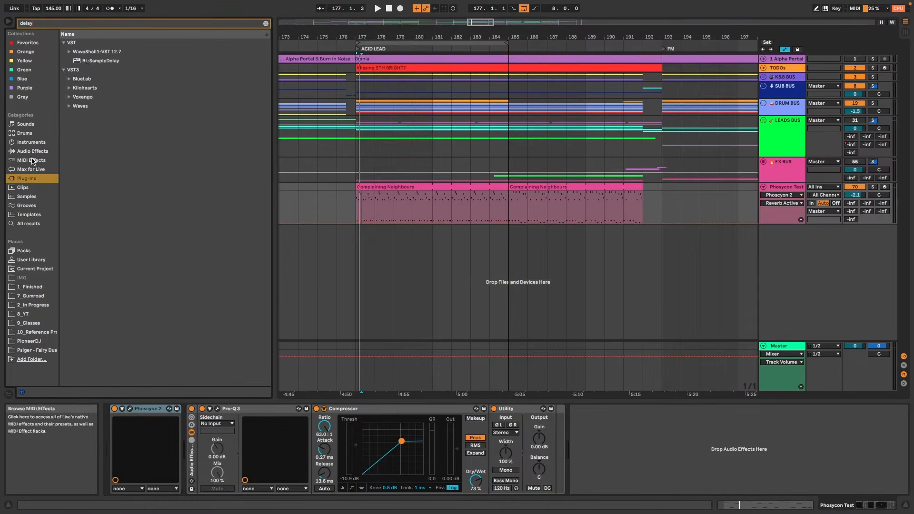
pyautogui.click(33, 152)
pyautogui.moveTo(83, 61); pyautogui.dragTo(349, 476)
# Set Delay to Ping Pong with 34% feedback and 33% dry/wet, and its filter to 898 Hz with a width of 2.29
pyautogui.moveTo(328, 438); pyautogui.dragTo(329, 439)
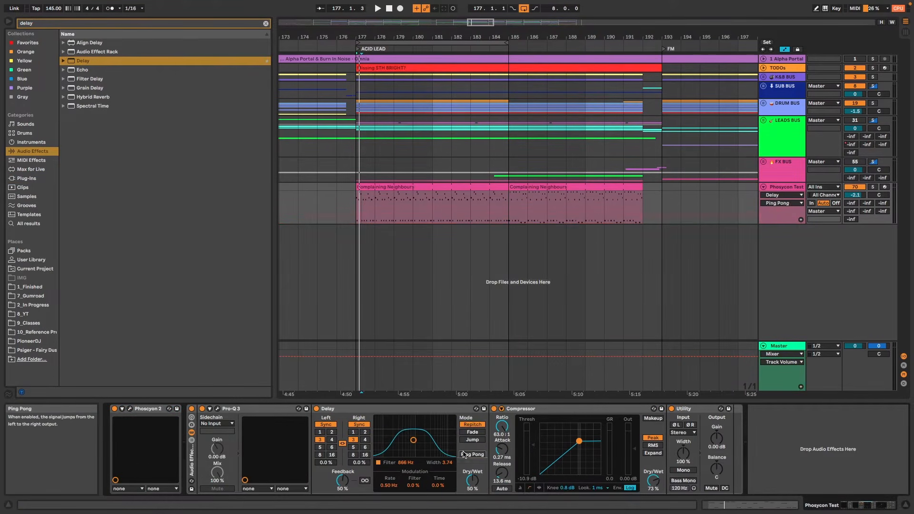
pyautogui.press('space')
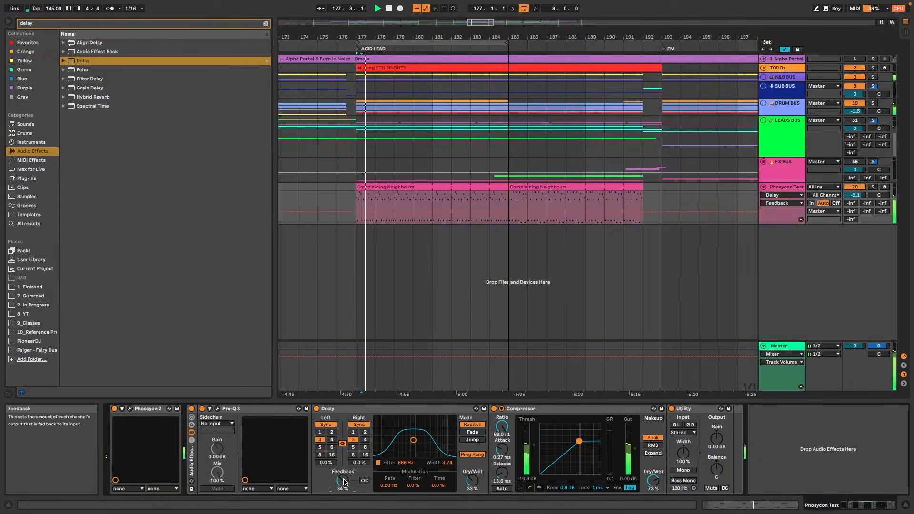
pyautogui.moveTo(413, 440); pyautogui.dragTo(414, 446)
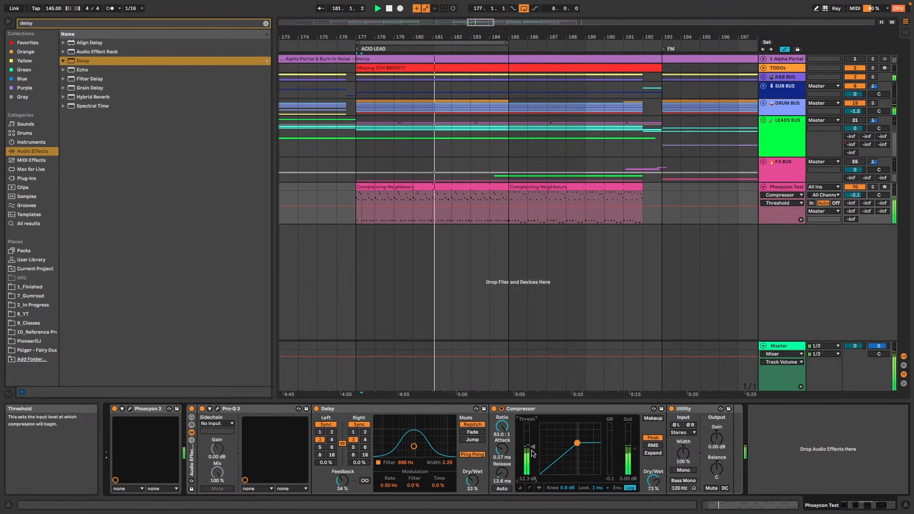
# Lower the Compressor threshold to -14.2 dB and raise the track's medium reverb send to -39.0 dB
pyautogui.moveTo(533, 447); pyautogui.dragTo(532, 450)
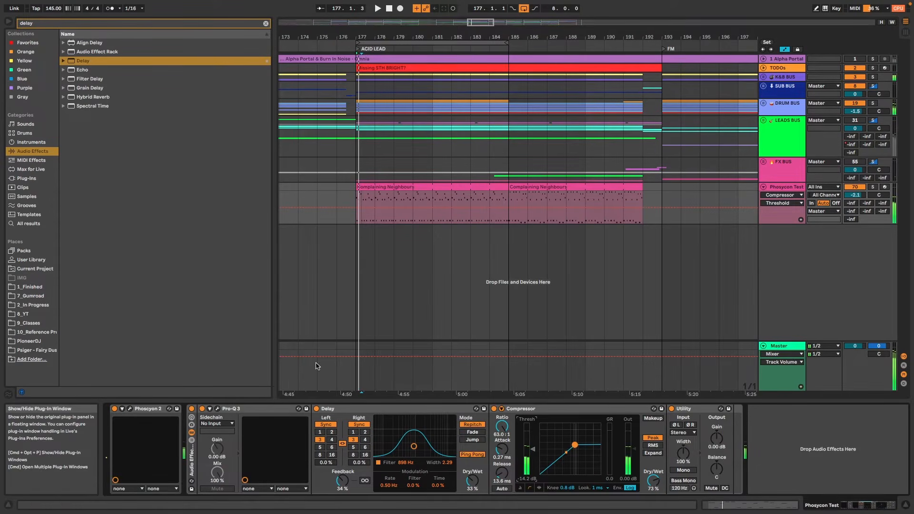
pyautogui.press('space')
pyautogui.moveTo(851, 212); pyautogui.dragTo(852, 201)
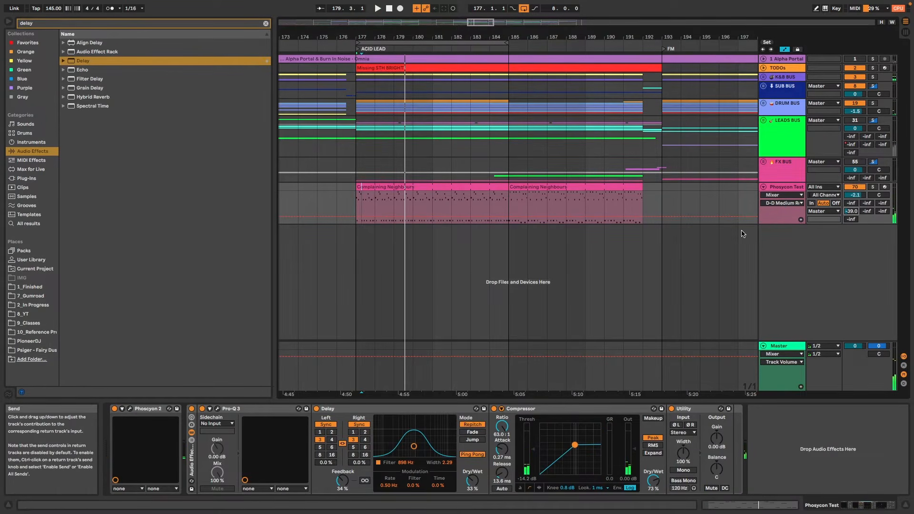
pyautogui.press('space')
pyautogui.press('space')
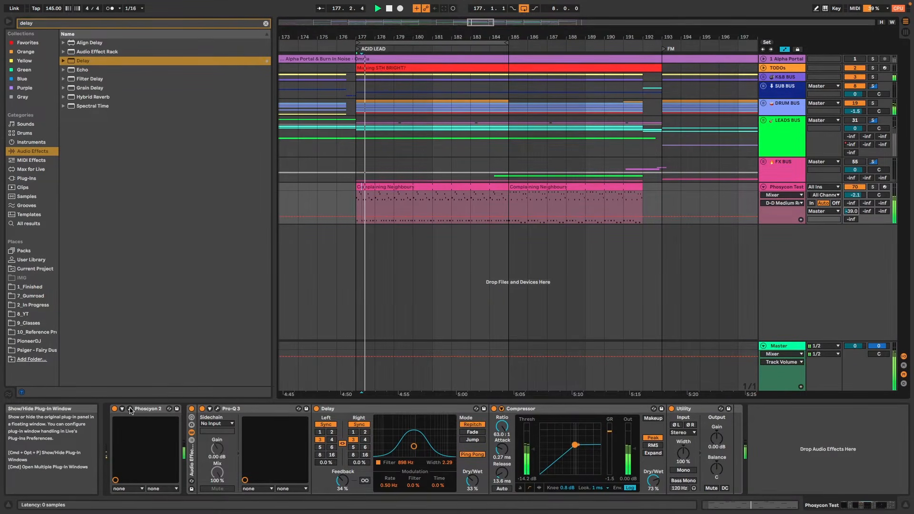
# Change Phoscyon 2's distortion model to Overdrive Dirty, fine-tune the sound and close the plug-in window
pyautogui.click(130, 409)
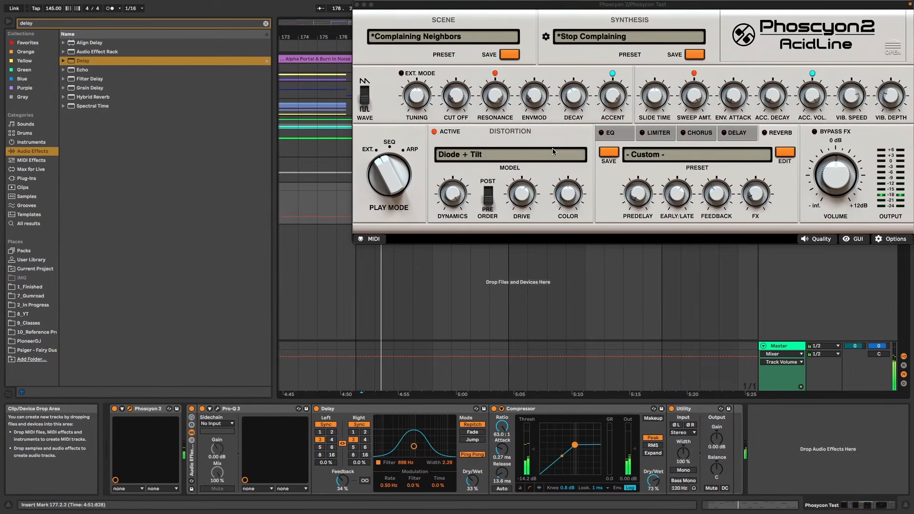
pyautogui.click(578, 155)
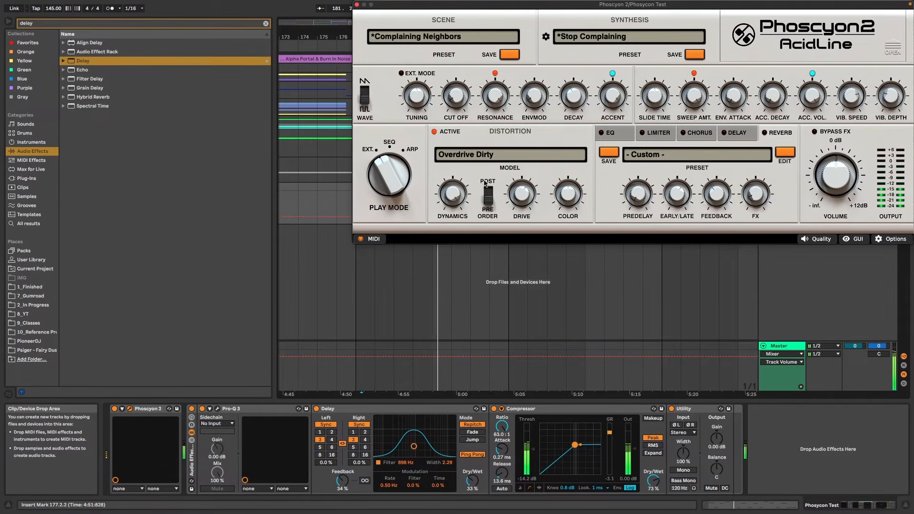
pyautogui.moveTo(450, 221); pyautogui.dragTo(448, 232)
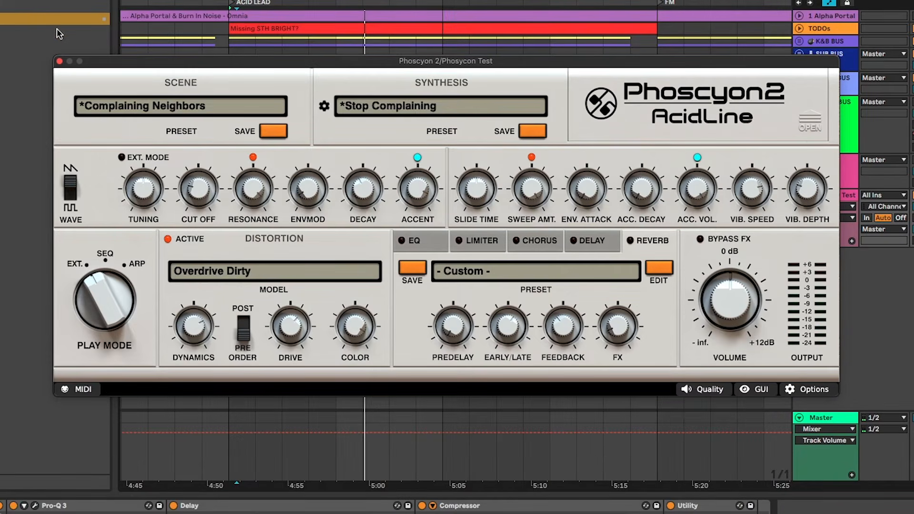
pyautogui.click(59, 62)
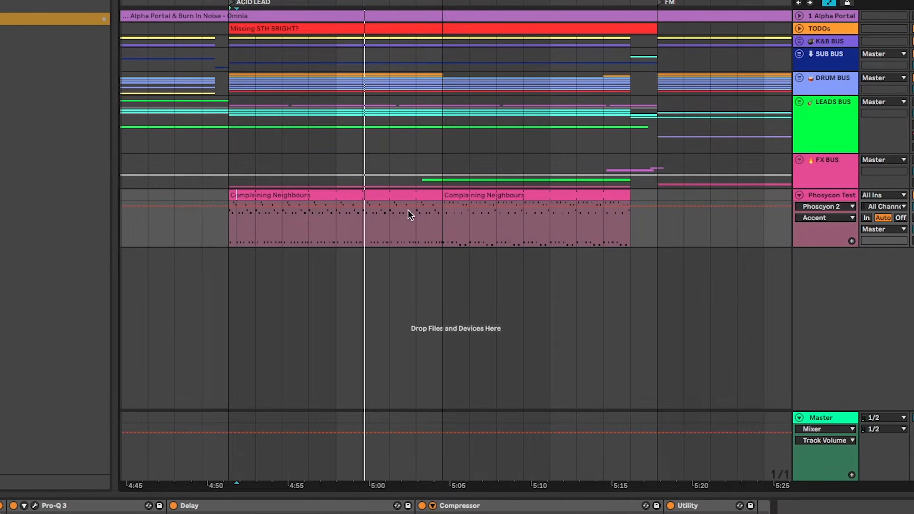
# Extend the first Complaining Neighbours clip over the second one up to its end
pyautogui.click(431, 197)
pyautogui.moveTo(436, 196); pyautogui.dragTo(624, 203)
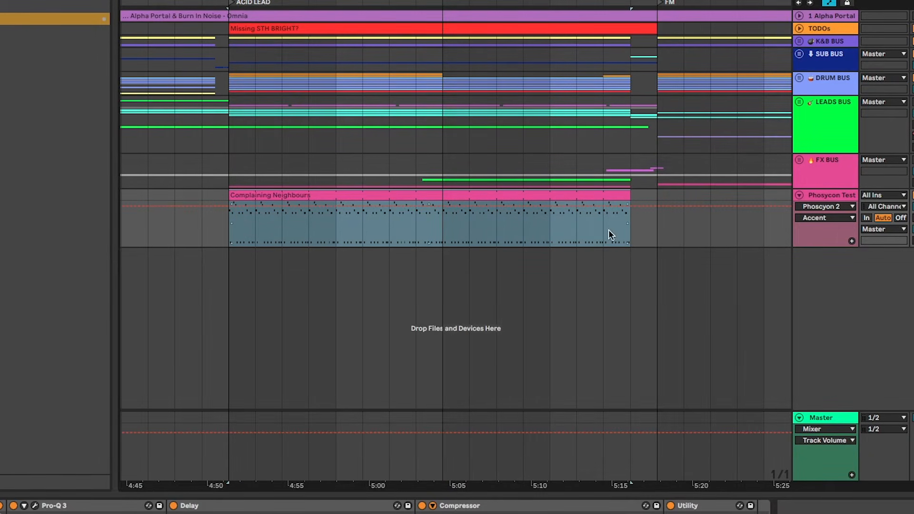
# Draw a rising Accent automation ramp from the start to the end of the Complaining Neighbours clip and play it
pyautogui.moveTo(225, 206); pyautogui.dragTo(227, 229)
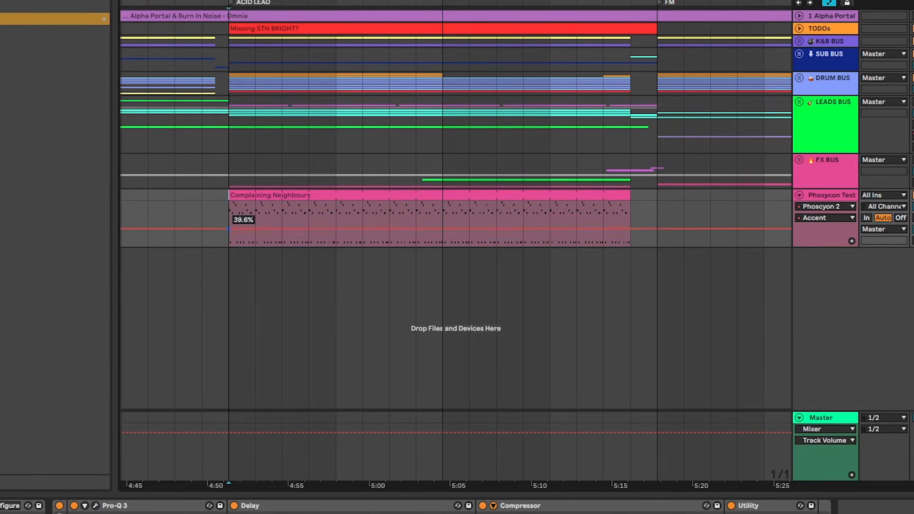
pyautogui.moveTo(646, 234); pyautogui.dragTo(646, 211)
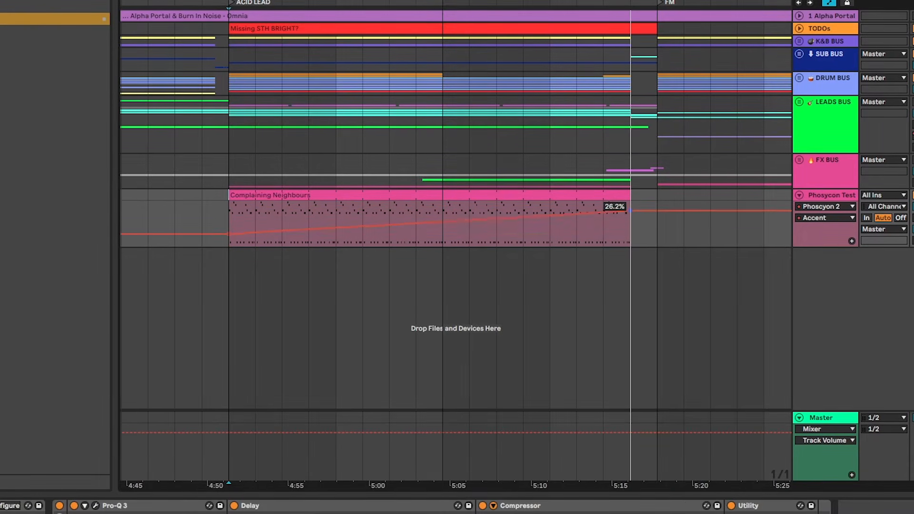
pyautogui.press('space')
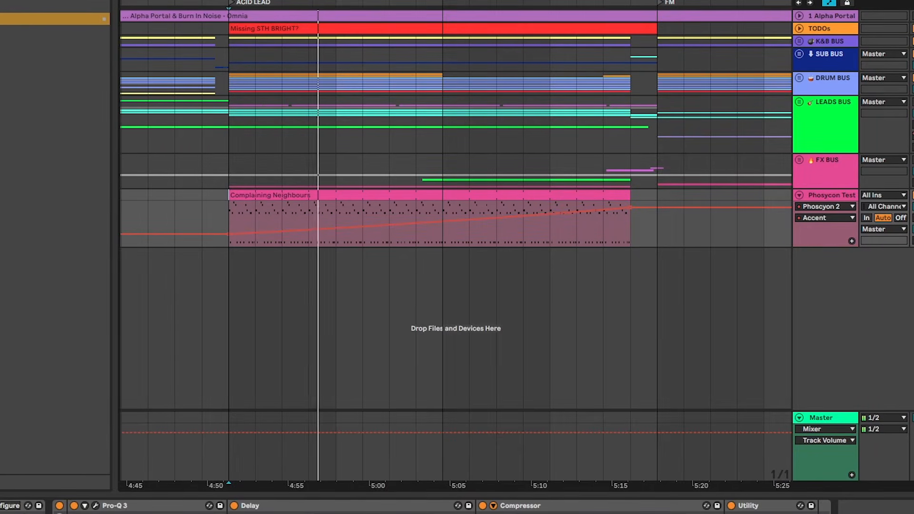
# Make Phoscyon 2's Cutoff available for automation through the device's Configure mode, and close the plug-in window
pyautogui.click(1, 505)
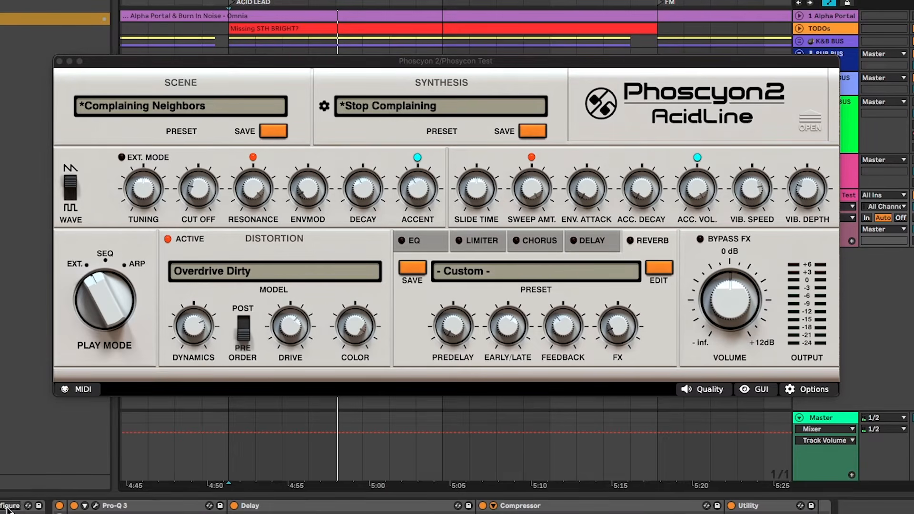
pyautogui.click(197, 200)
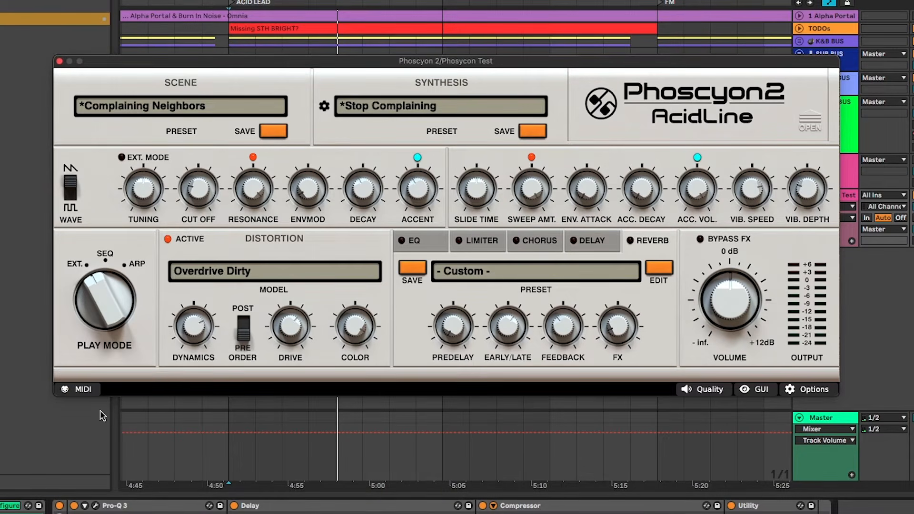
pyautogui.click(9, 507)
pyautogui.click(59, 61)
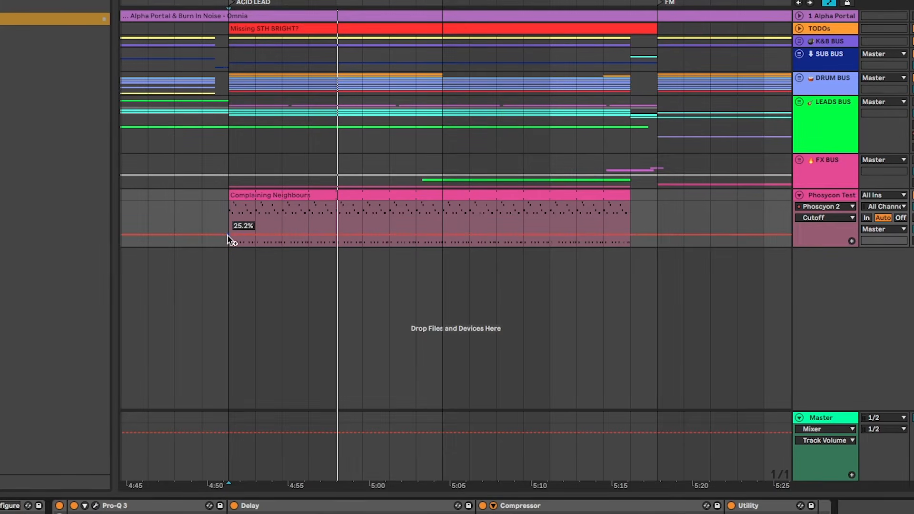
# Draw a Cutoff automation ramp from minimum at the clip's start to maximum at its end, and play it through from the middle
pyautogui.moveTo(227, 239); pyautogui.dragTo(229, 247)
pyautogui.moveTo(640, 244); pyautogui.dragTo(631, 201)
pyautogui.press('space')
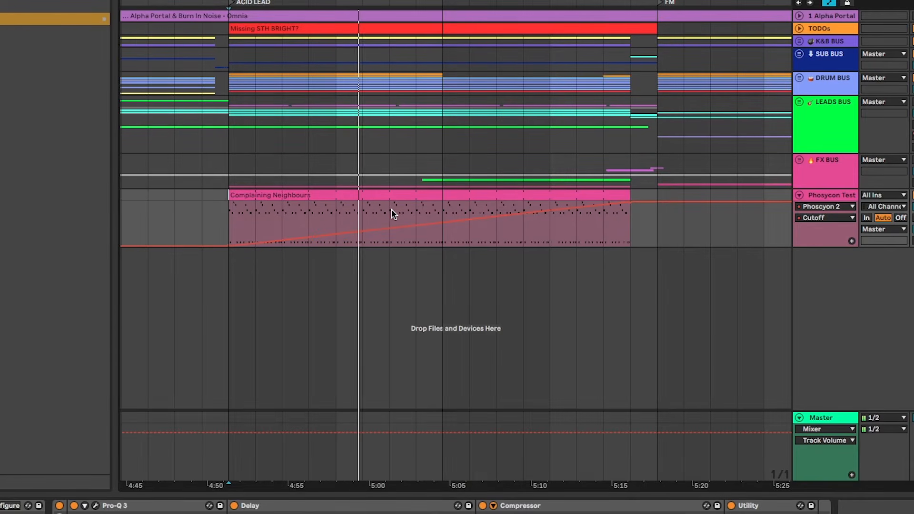
pyautogui.moveTo(444, 218)
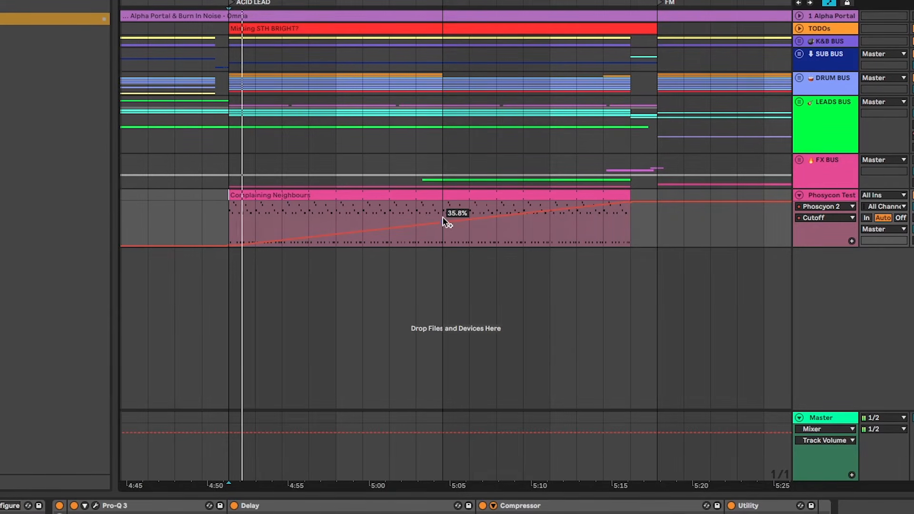
pyautogui.click(443, 221)
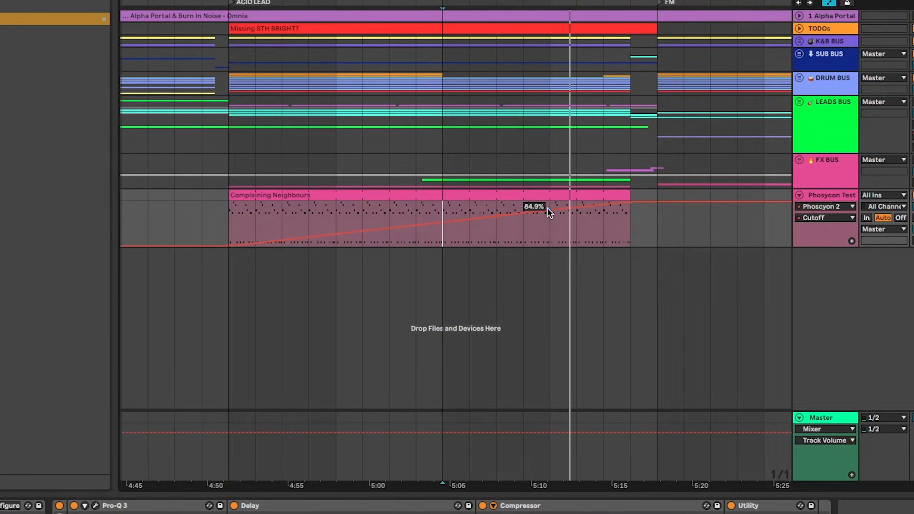
# Lower the Cutoff at the clip's end, add a final rise to maximum at the FM marker, and bend the main ramp into a slow-starting curve
pyautogui.moveTo(631, 202); pyautogui.dragTo(631, 210)
pyautogui.moveTo(550, 217); pyautogui.dragTo(604, 215)
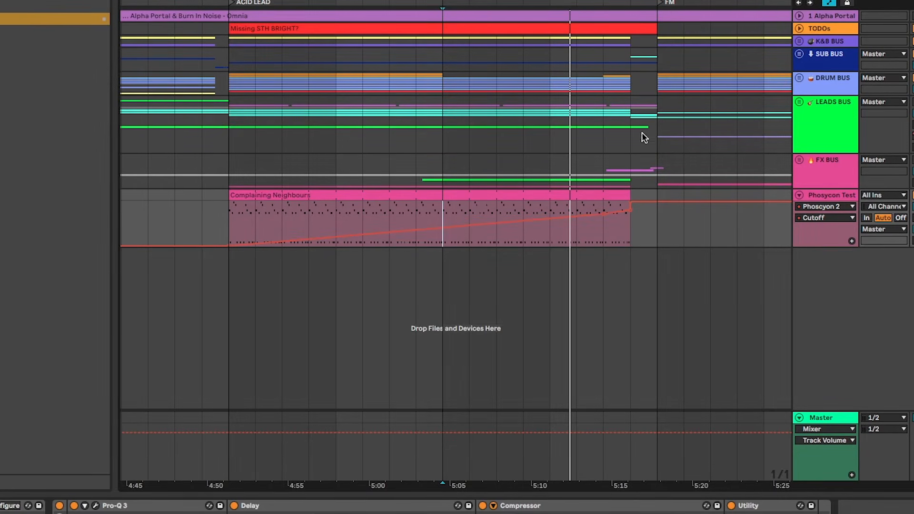
pyautogui.click(621, 227)
pyautogui.press('space')
pyautogui.click(603, 232)
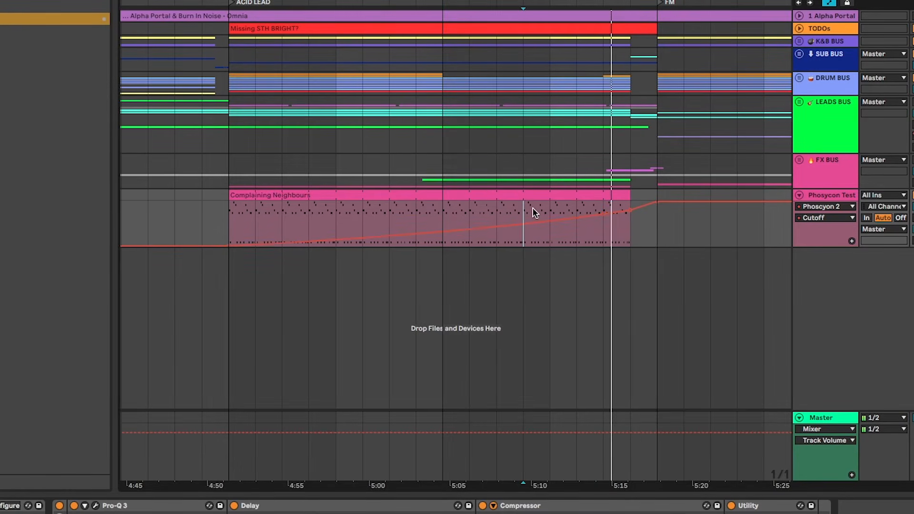
pyautogui.click(523, 226)
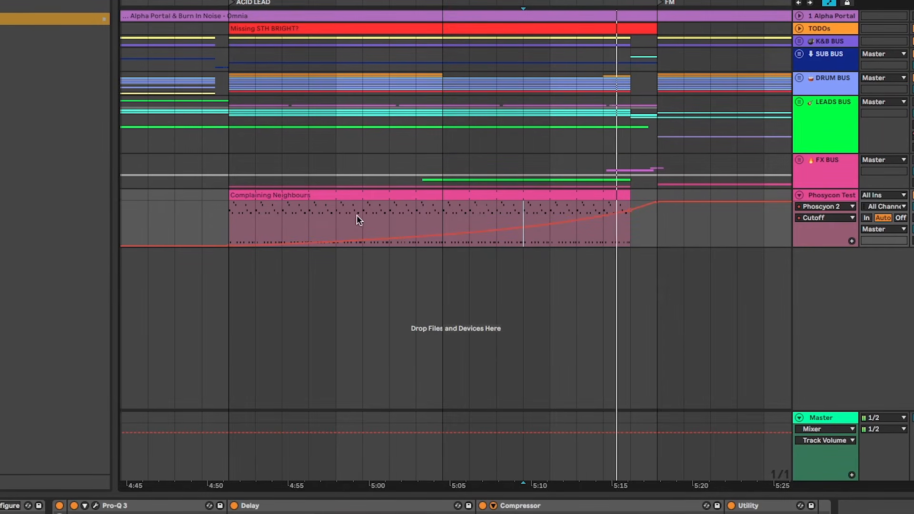
# Play the acid section from the clip's start to hear the curved Cutoff automation
pyautogui.click(241, 211)
pyautogui.press('space')
pyautogui.press('space')
pyautogui.click(228, 217)
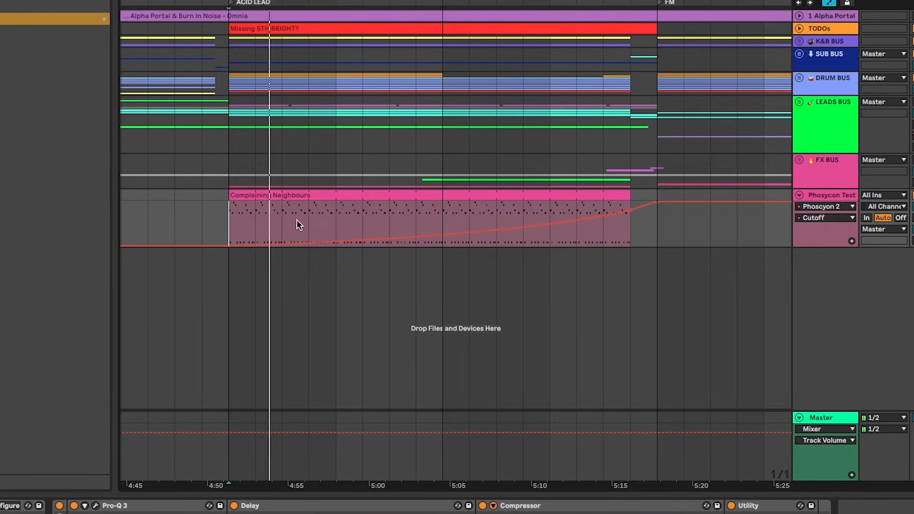
# Extend the clip's start back to about 4:38 and ramp the Cutoff from minimum there to 43.3% at the ACID LEAD marker
pyautogui.hscroll(-5, 380, 216)
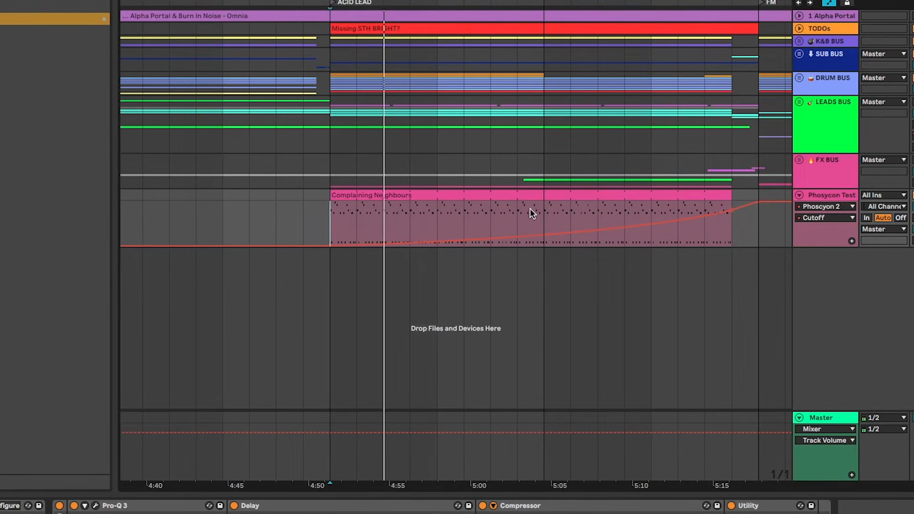
pyautogui.press('space')
pyautogui.moveTo(530, 210); pyautogui.dragTo(183, 204)
pyautogui.hscroll(-2, 147, 204)
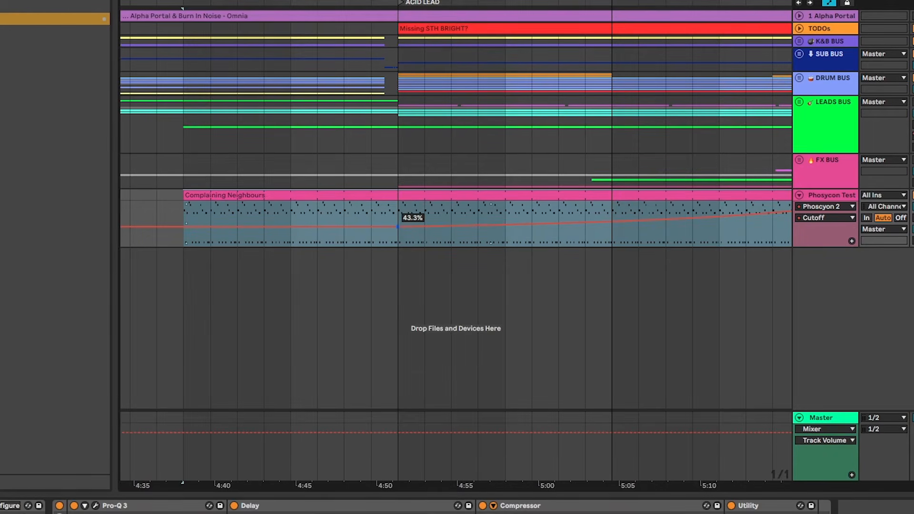
pyautogui.moveTo(195, 229); pyautogui.dragTo(186, 246)
# Play the arrangement from the ACID LEAD marker with the whole Cutoff automation in view
pyautogui.click(399, 206)
pyautogui.press('space')
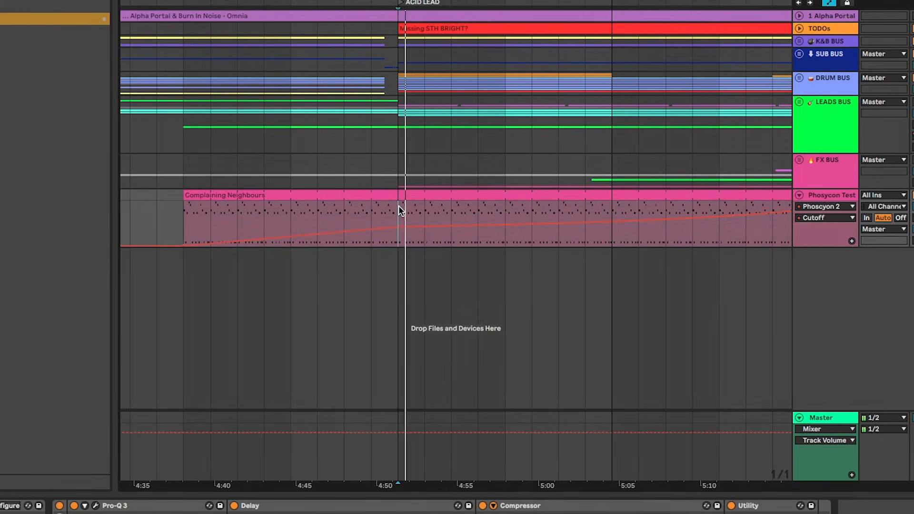
pyautogui.press('-')
pyautogui.press('-')
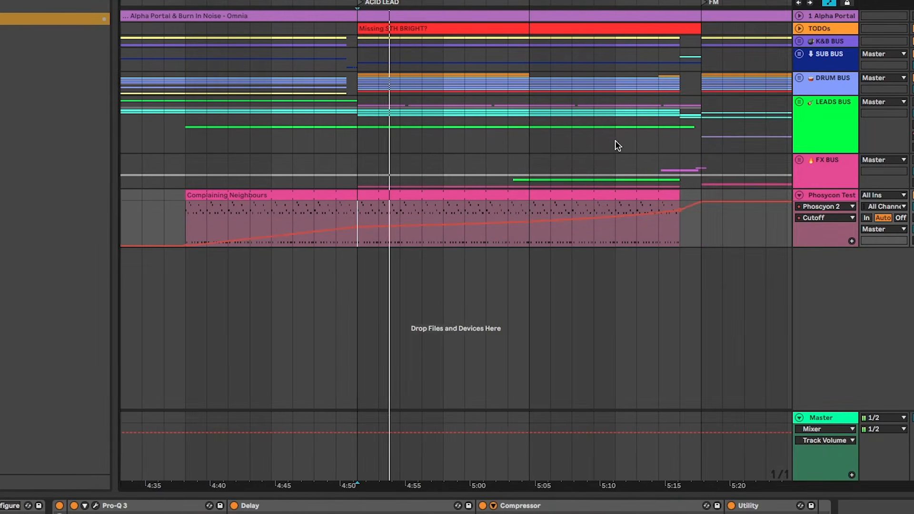
# Loop the section between the ACID LEAD and FM markers and add Decay to Phoscyon 2's configured parameters, raising it to about 80.9%
pyautogui.moveTo(357, 219); pyautogui.dragTo(701, 219)
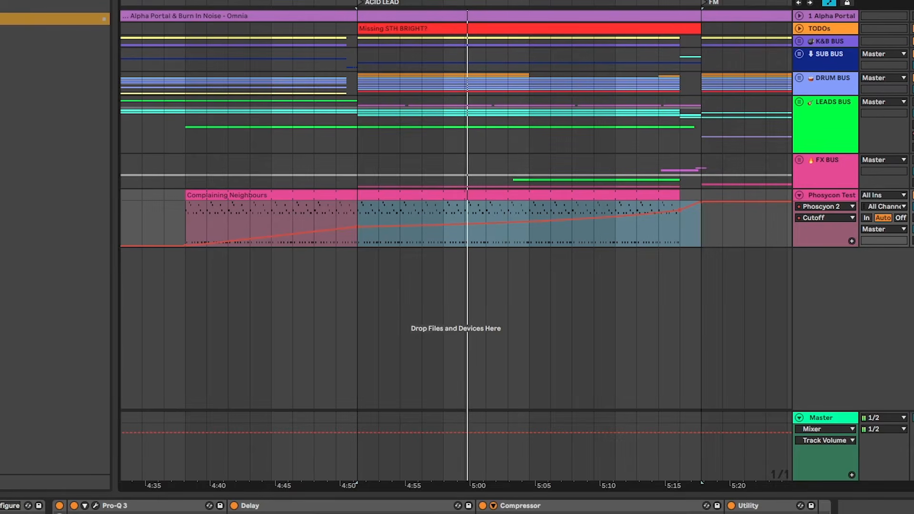
pyautogui.click(8, 505)
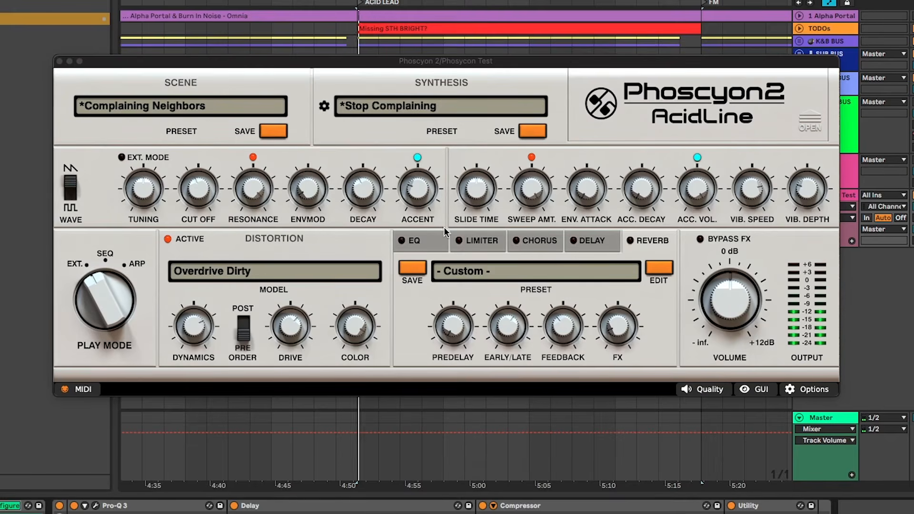
pyautogui.moveTo(377, 204); pyautogui.dragTo(373, 260)
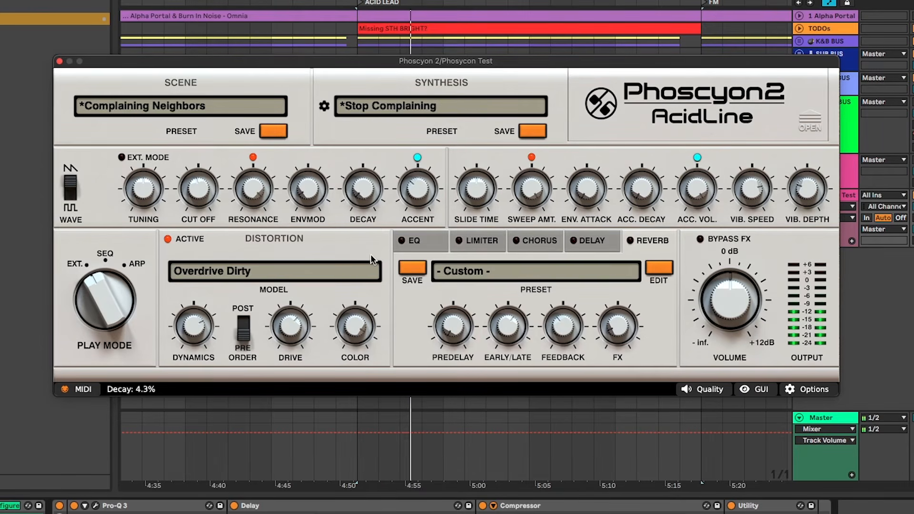
pyautogui.moveTo(394, 159); pyautogui.dragTo(397, 149)
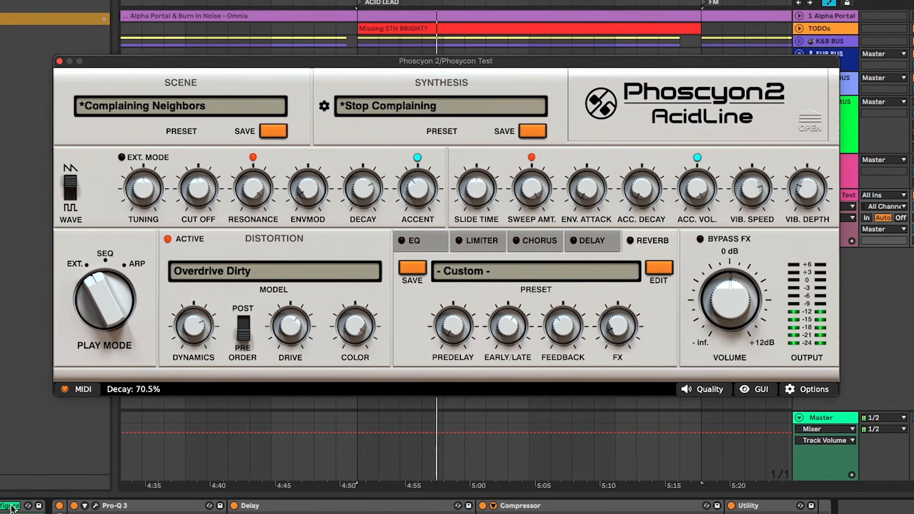
pyautogui.moveTo(358, 183); pyautogui.dragTo(358, 171)
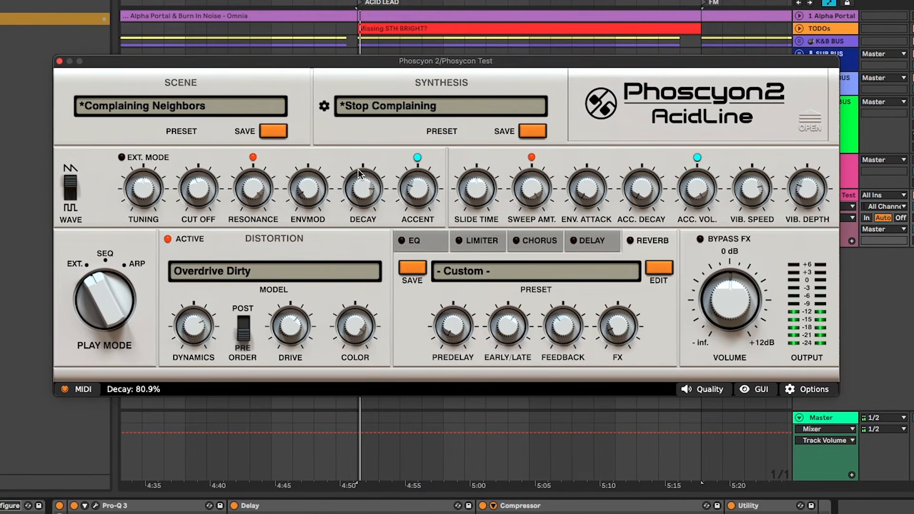
# Record hand-moved Envmod automation for Phoscyon 2 across the ACID LEAD section, fluctuating throughout and rising towards the end
pyautogui.moveTo(310, 191); pyautogui.dragTo(342, 85)
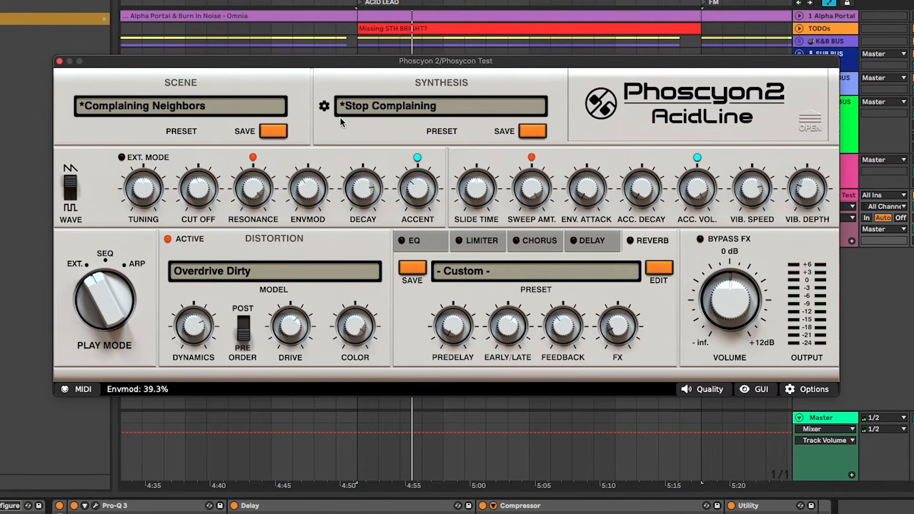
pyautogui.moveTo(307, 201); pyautogui.dragTo(307, 202)
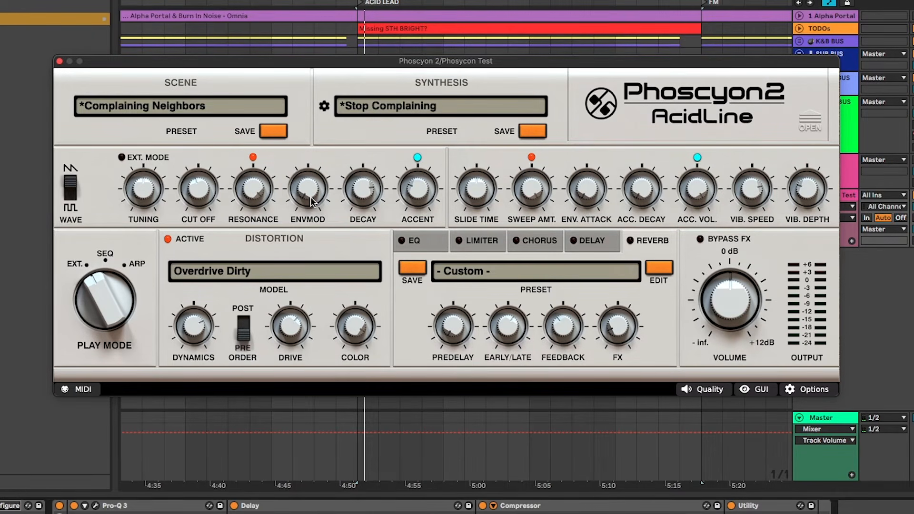
pyautogui.moveTo(312, 202); pyautogui.dragTo(316, 177)
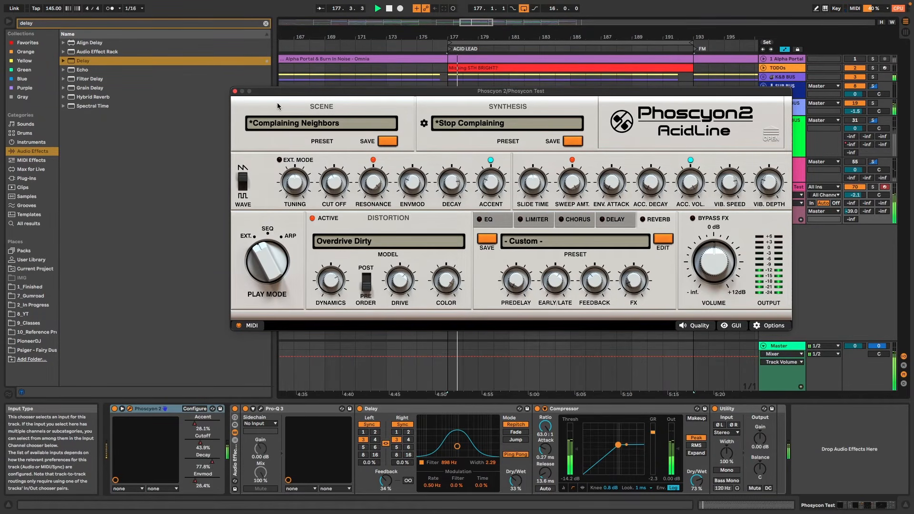
pyautogui.click(235, 92)
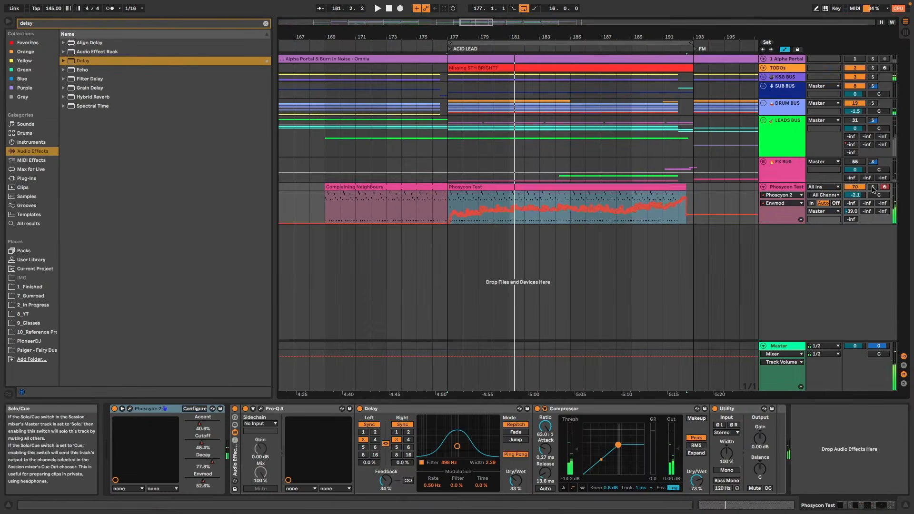
# Solo the Phosycon Test track and play parts of the acid section while examining its spectrum and true peak in SPAN Plus
pyautogui.click(872, 188)
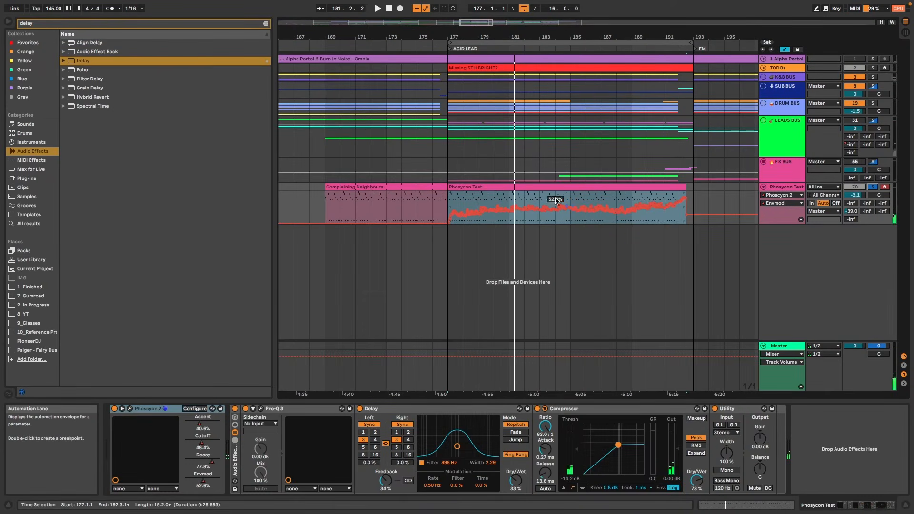
pyautogui.press('alt+super+p')
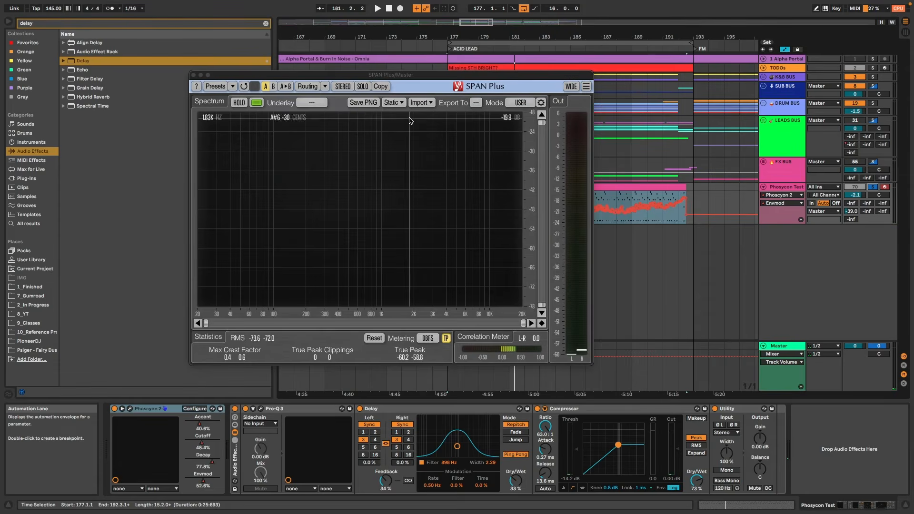
pyautogui.moveTo(401, 78); pyautogui.dragTo(274, 56)
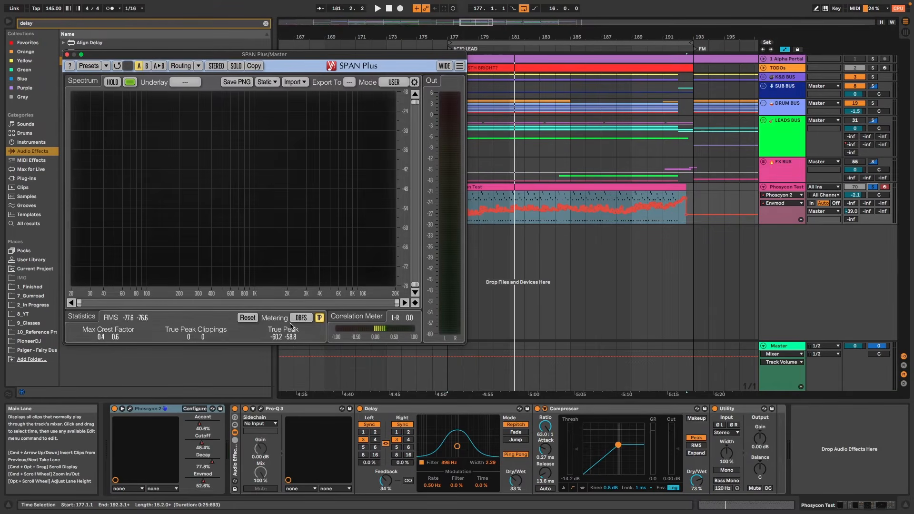
pyautogui.press('space')
pyautogui.click(577, 199)
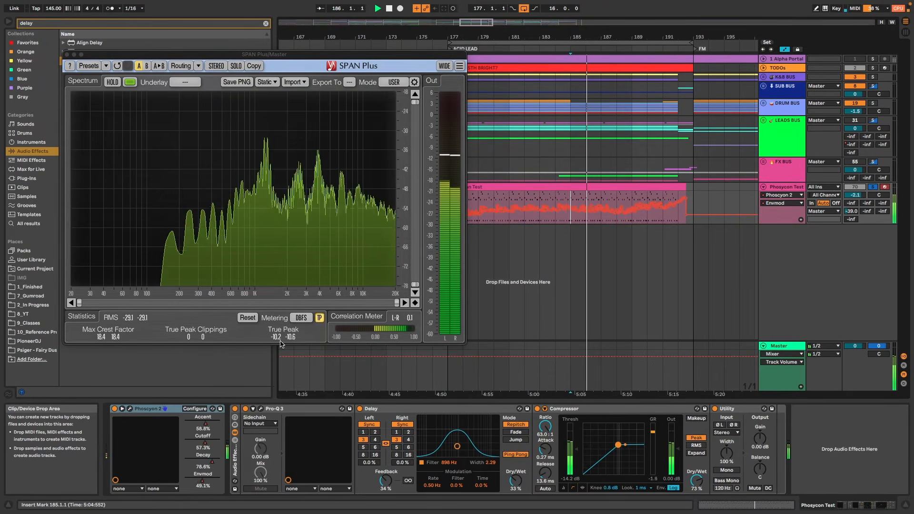
pyautogui.click(620, 202)
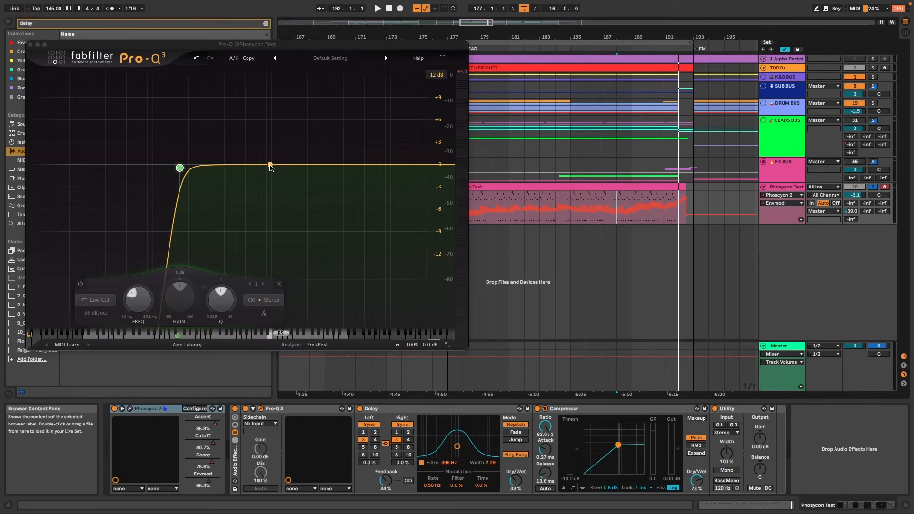
# Add a second band in Pro-Q 3 and record its automation over the acid clips, sweeping the frequency up while deepening the cut
pyautogui.moveTo(269, 167); pyautogui.dragTo(329, 185)
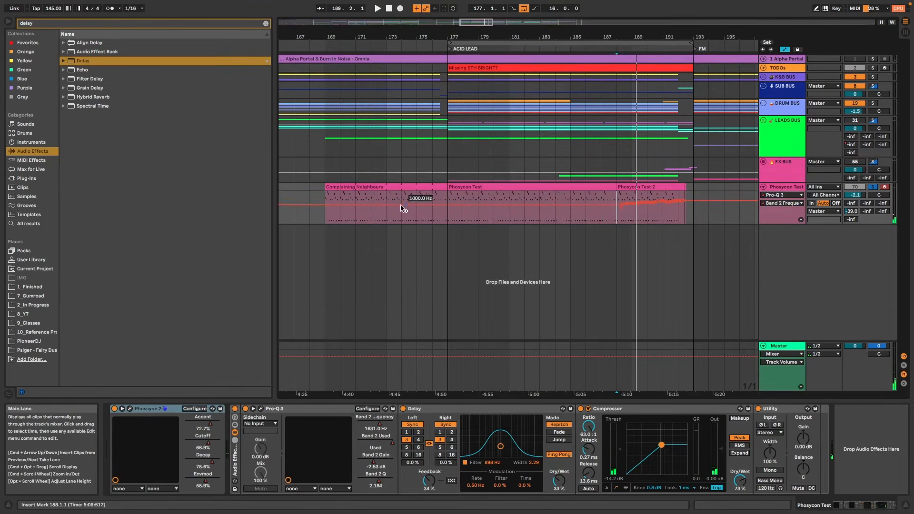
pyautogui.click(261, 409)
pyautogui.press('space')
pyautogui.moveTo(266, 166); pyautogui.dragTo(288, 184)
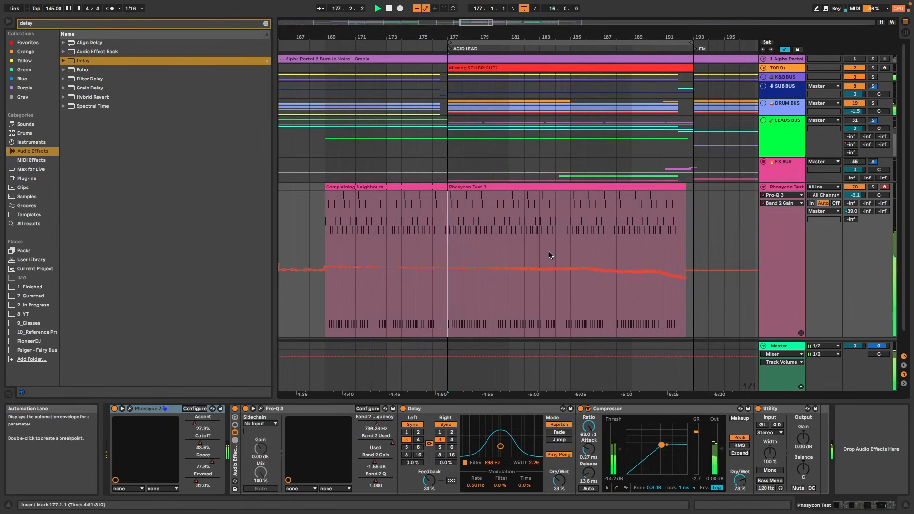
# Lower the Phosycon Test track volume to -2.5 dB and switch the Utility's width control to Mid/Side Mode
pyautogui.scroll(-3, 547, 256)
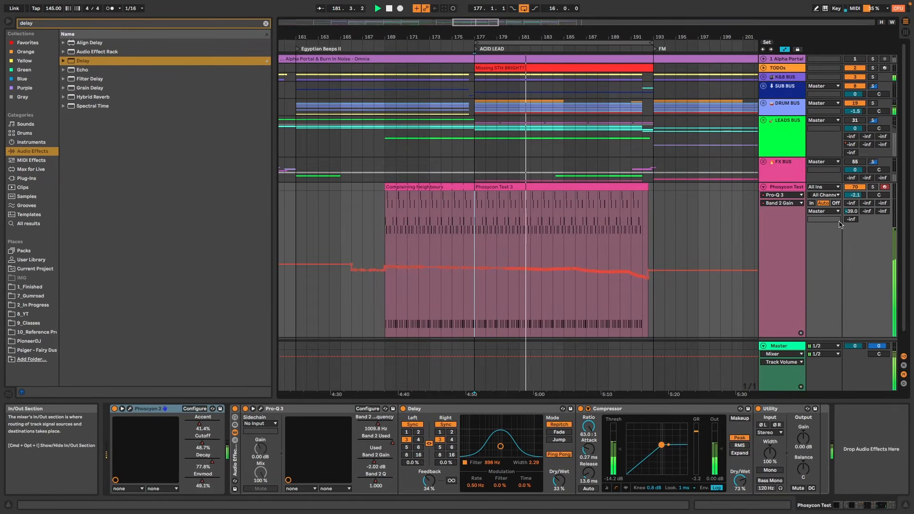
pyautogui.moveTo(855, 195); pyautogui.dragTo(856, 197)
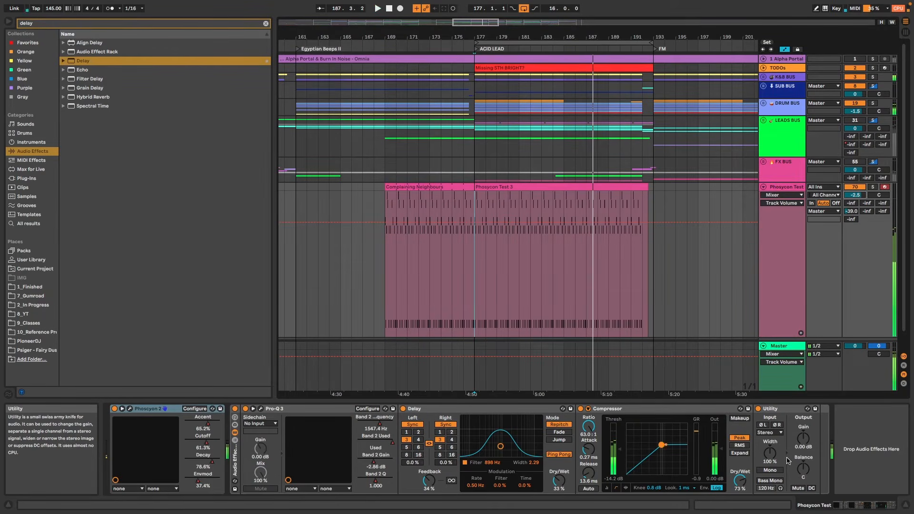
pyautogui.click(770, 432)
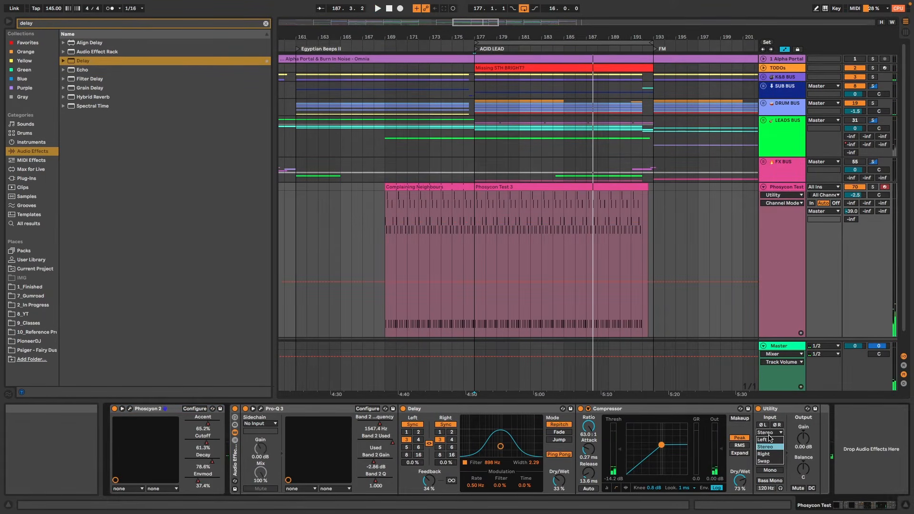
pyautogui.rightClick(772, 442)
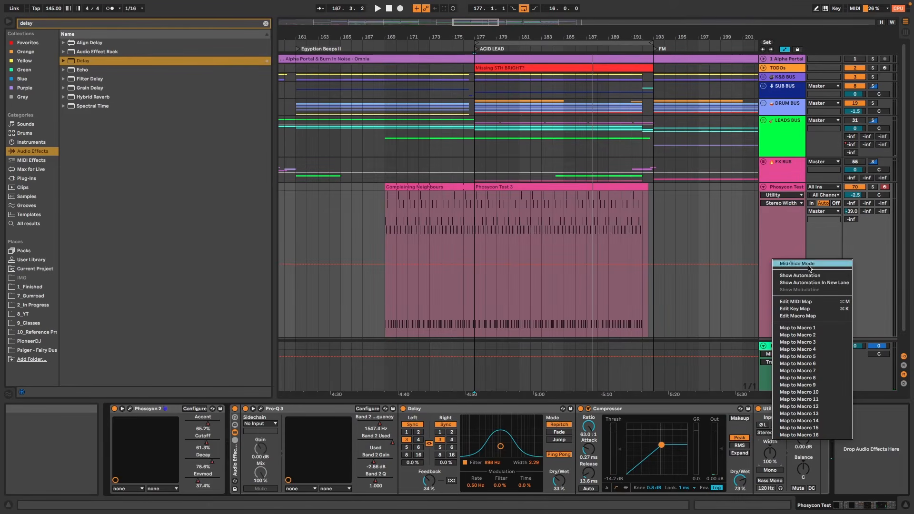
pyautogui.click(803, 265)
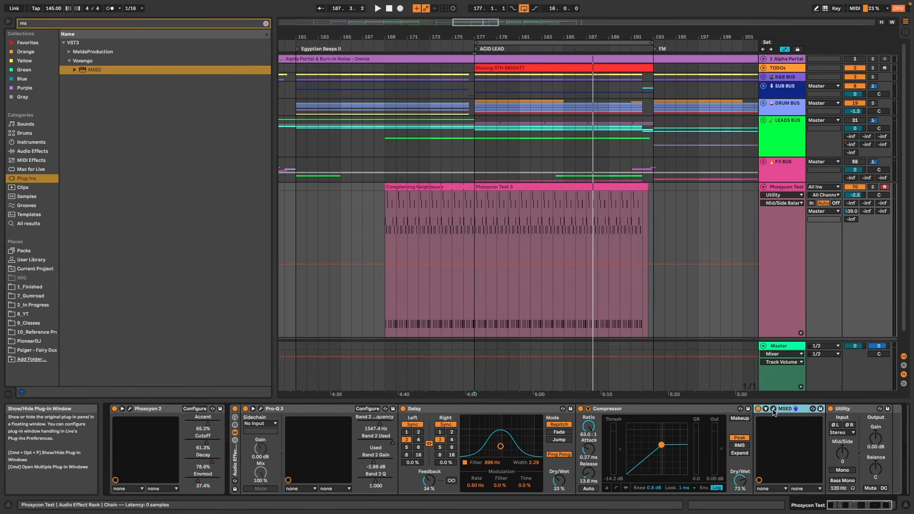
# Set MSED's Mid Gain to 1.6 and Side Gain to -2.2 on the Phosycon Test track
pyautogui.click(773, 409)
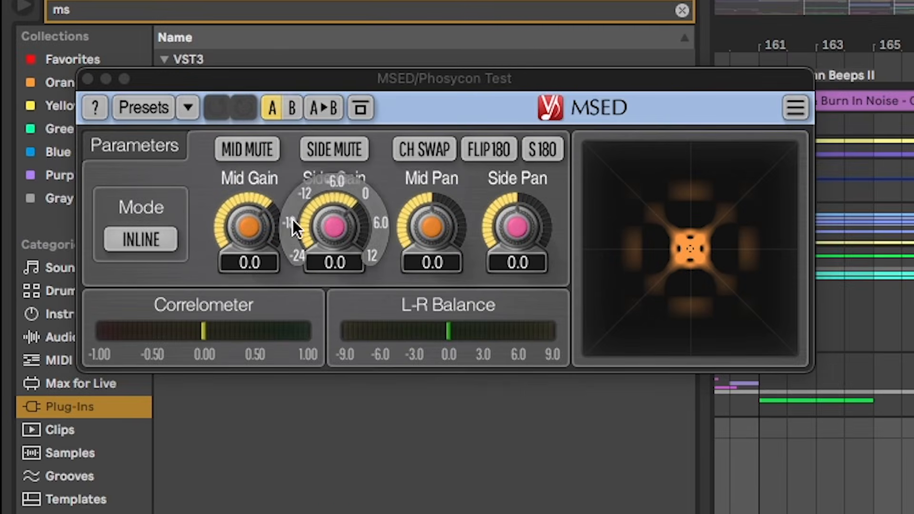
pyautogui.moveTo(248, 227); pyautogui.dragTo(249, 221)
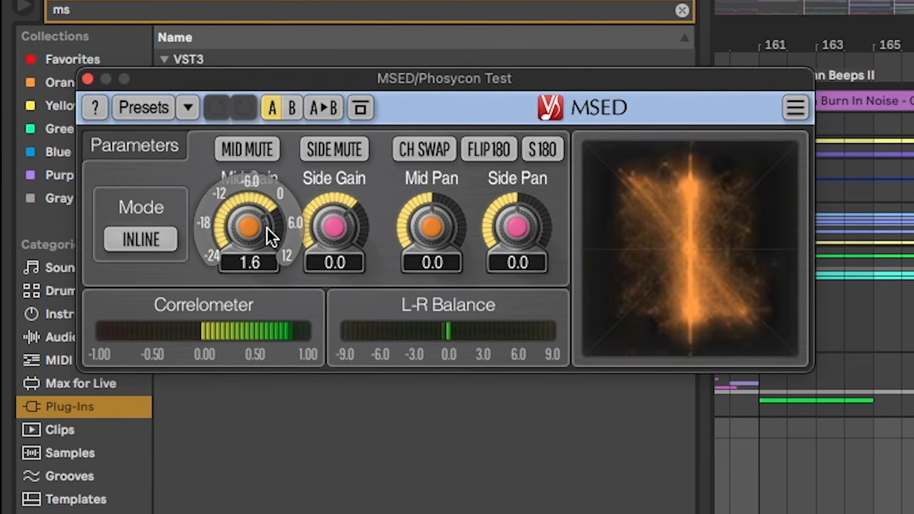
pyautogui.moveTo(334, 227); pyautogui.dragTo(334, 236)
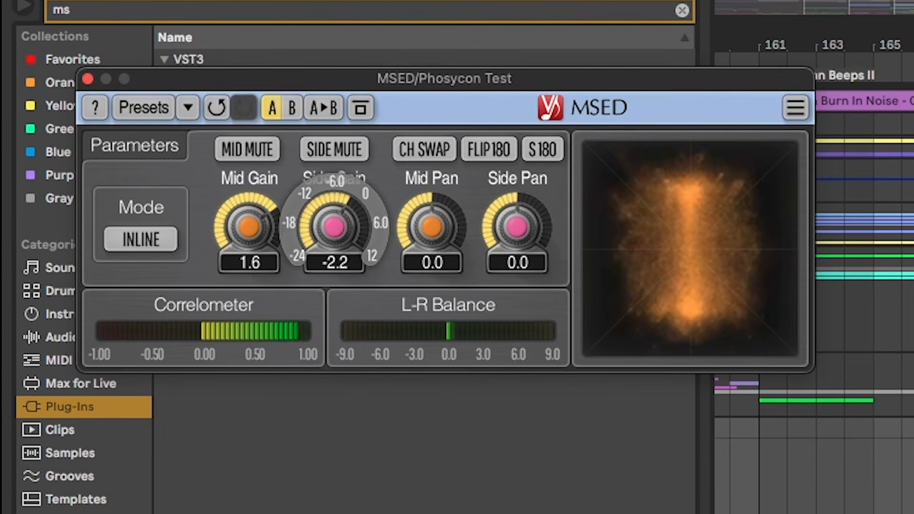
pyautogui.click(88, 79)
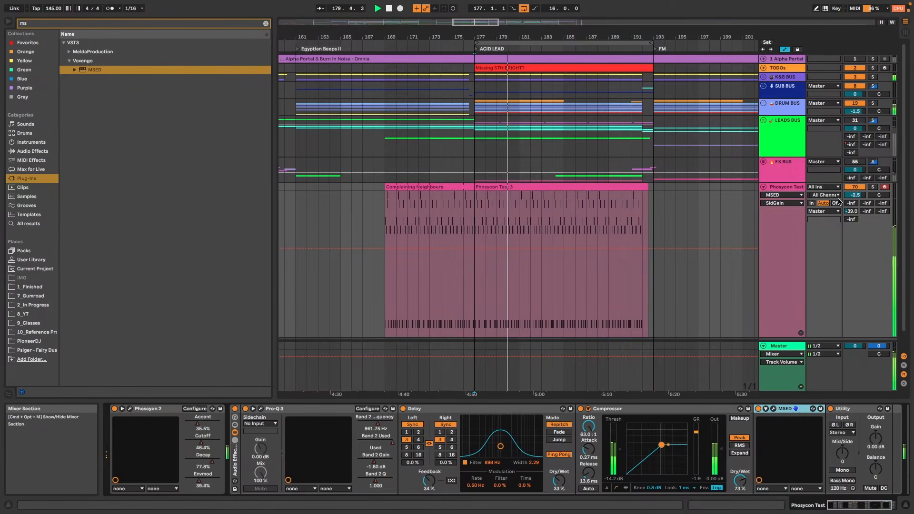
# Compare the acid line with MSED bypassed and active during playback, and reopen the plug-in
pyautogui.click(759, 409)
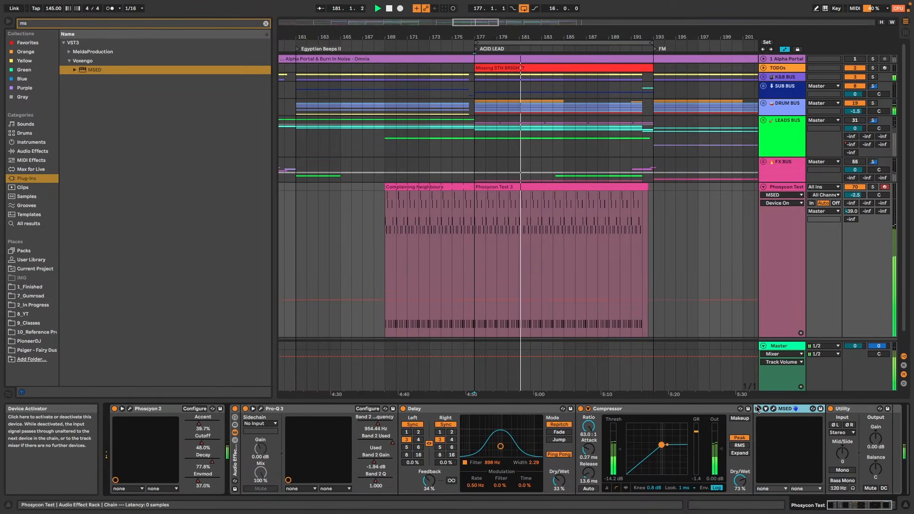
pyautogui.click(759, 409)
pyautogui.click(773, 409)
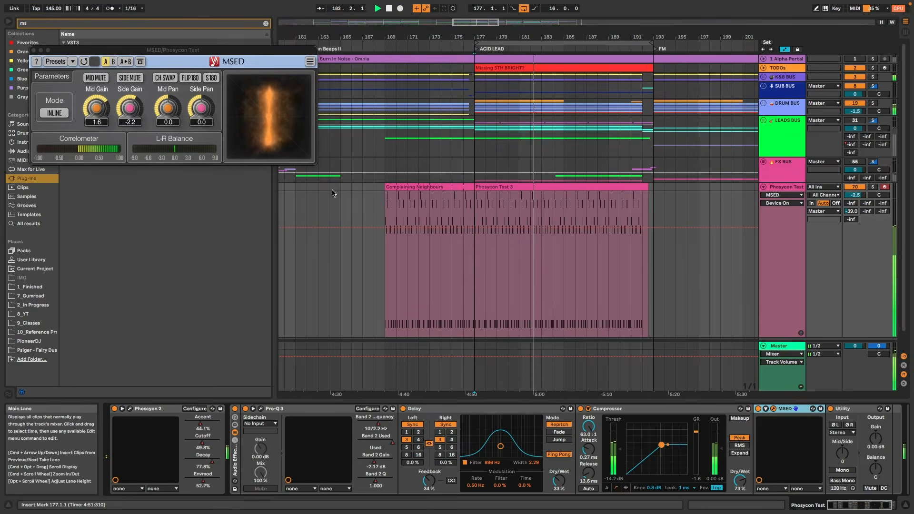
# Audition MSED's extremes by lowering Side Gain to -24, raising it to about -0.4, and lowering Mid Gain to -24
pyautogui.moveTo(134, 125); pyautogui.dragTo(135, 164)
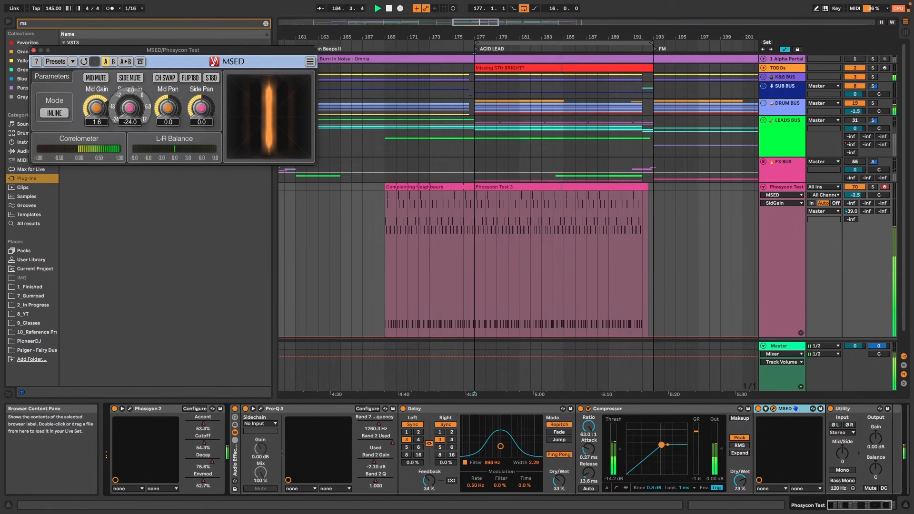
pyautogui.moveTo(129, 108); pyautogui.dragTo(129, 84)
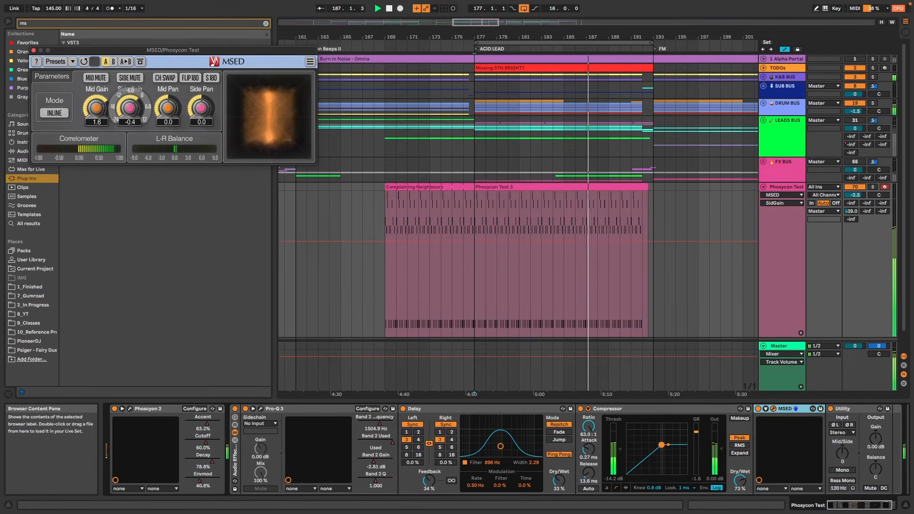
pyautogui.moveTo(96, 108); pyautogui.dragTo(96, 125)
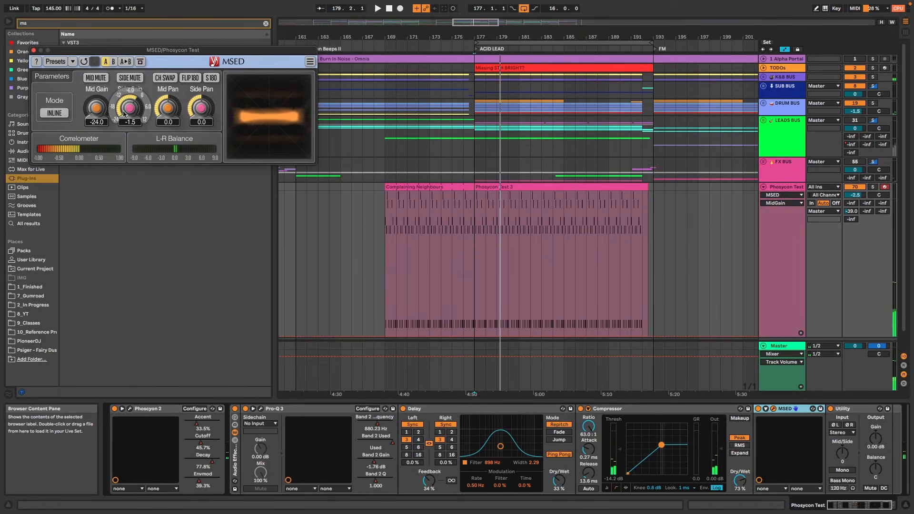
pyautogui.press('space')
pyautogui.press('space')
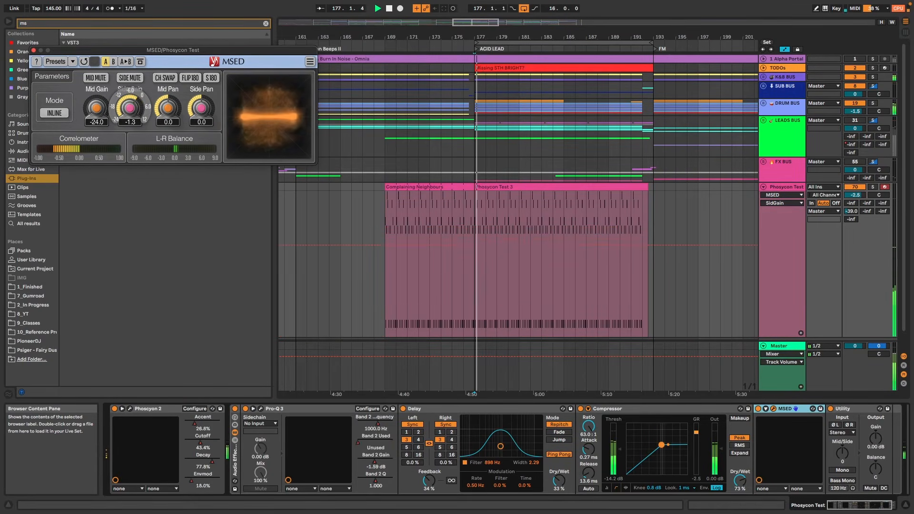
# Reset MSED's Mid Gain to its default and raise it slightly, with Side Gain at -1.8
pyautogui.doubleClick(96, 116)
pyautogui.moveTo(96, 116); pyautogui.dragTo(96, 110)
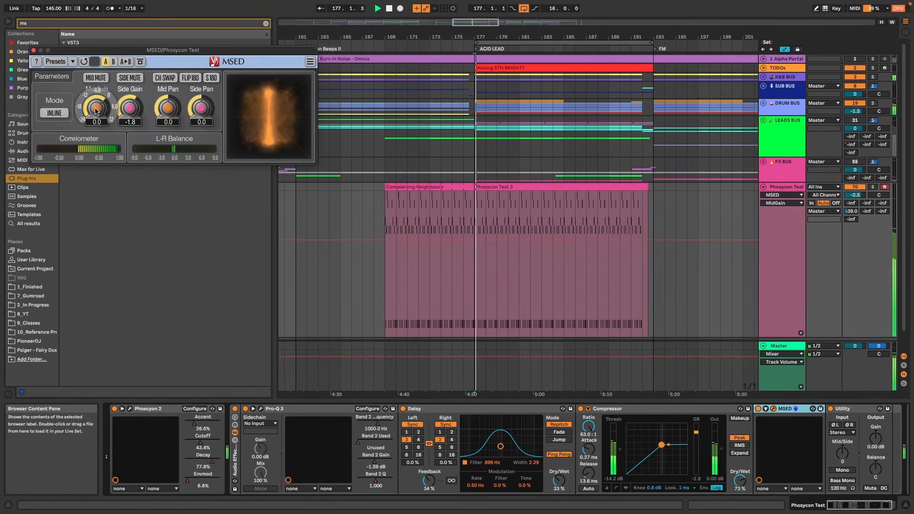
pyautogui.click(33, 50)
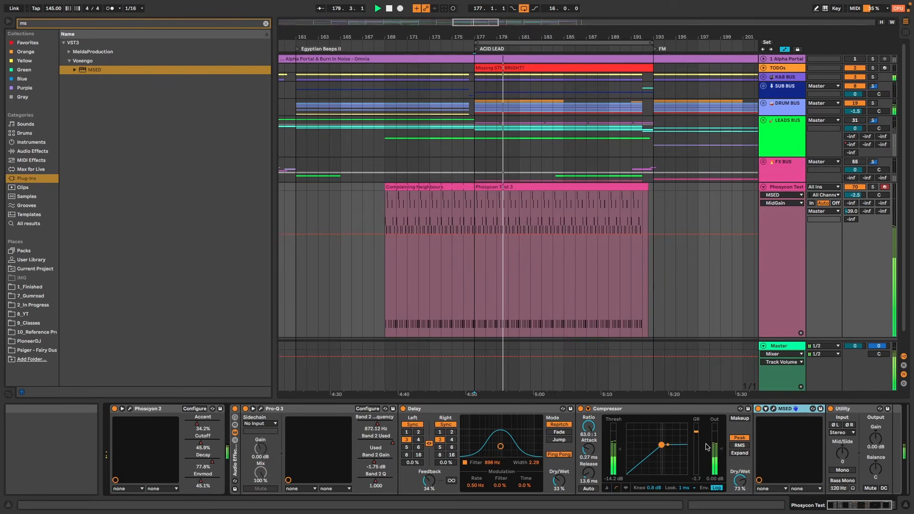
# Solo the Phosycon Test track and examine its low-end spectrum and peak level in SPAN Plus during playback
pyautogui.click(878, 188)
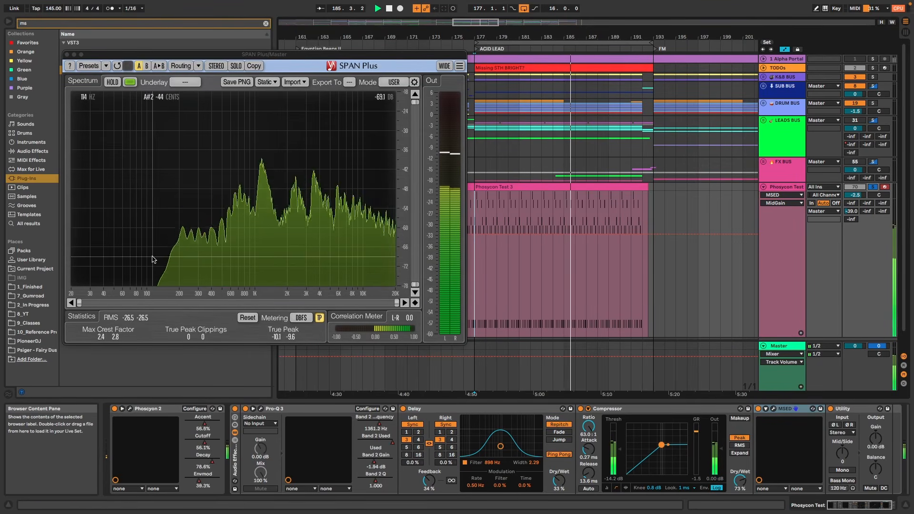
pyautogui.press('space')
pyautogui.click(67, 54)
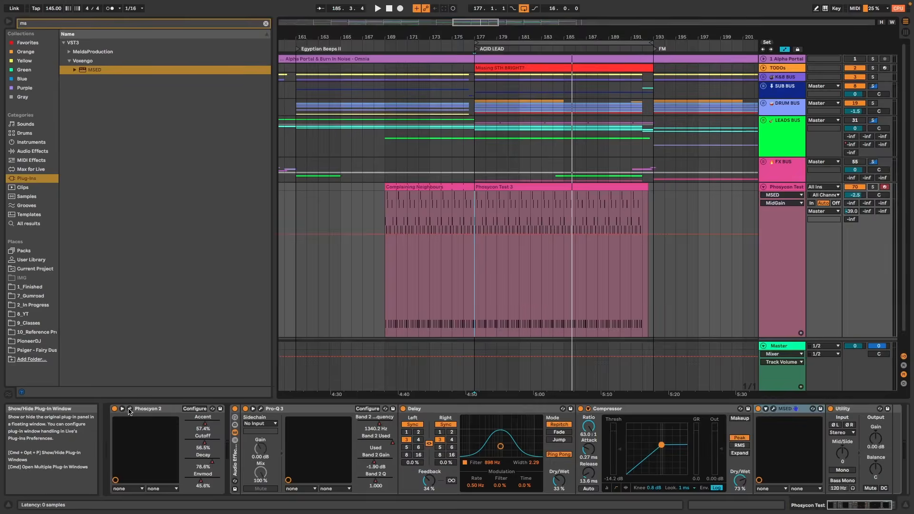
# Review the Phoscyon 2 panel and its output volume on the Phosycon Test track
pyautogui.click(130, 411)
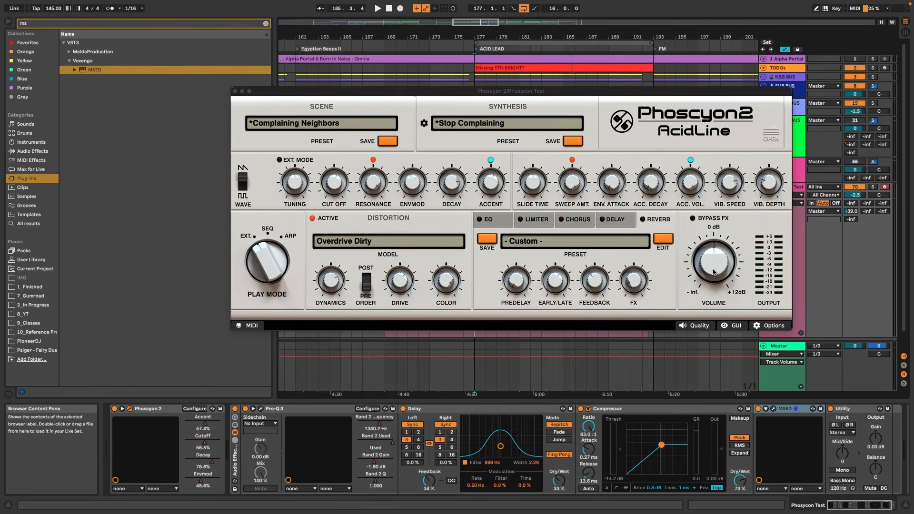
pyautogui.click(235, 91)
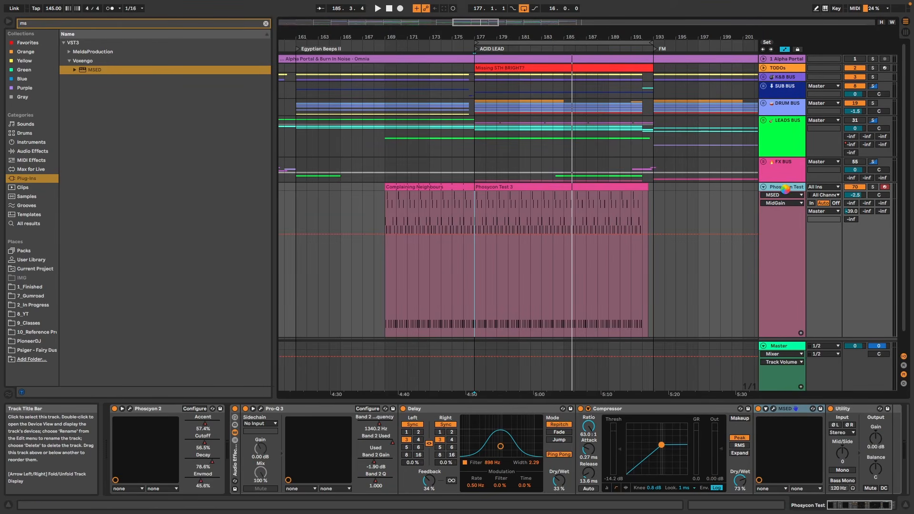
# Make a copy of the Phosycon Test track without the Delay effect and parameter automation
pyautogui.click(421, 409)
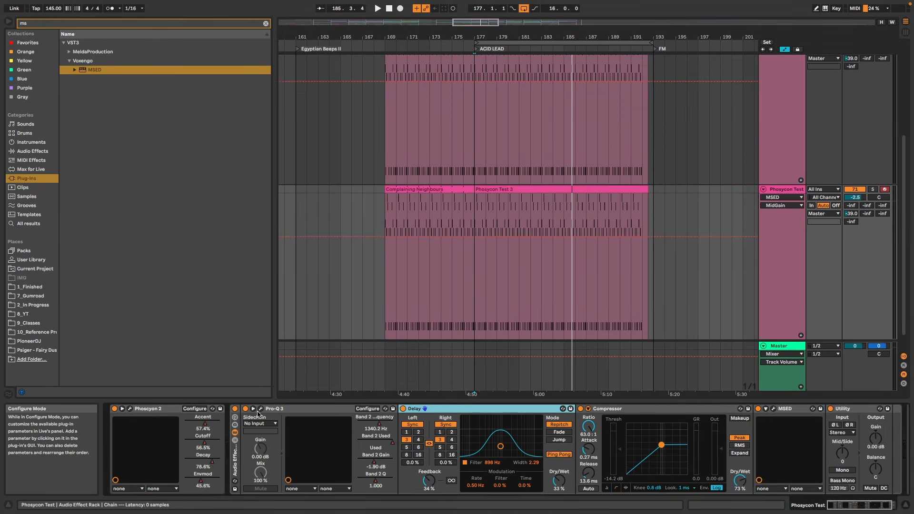
pyautogui.press('Delete')
pyautogui.click(261, 409)
pyautogui.rightClick(380, 431)
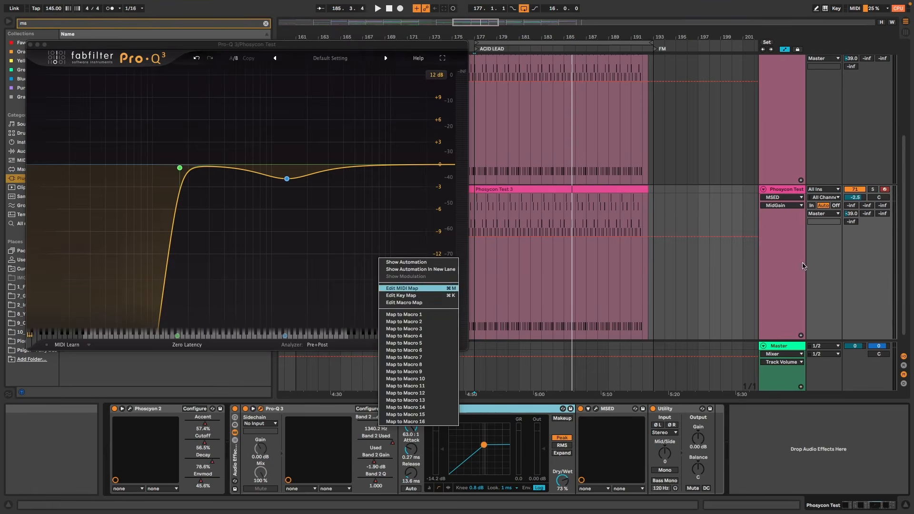
pyautogui.rightClick(802, 265)
pyautogui.click(831, 295)
# Remove the Pro-Q 3 bands on the copied track and deactivate its MSED and Compressor
pyautogui.click(329, 206)
pyautogui.press('Delete')
pyautogui.click(30, 44)
pyautogui.click(581, 409)
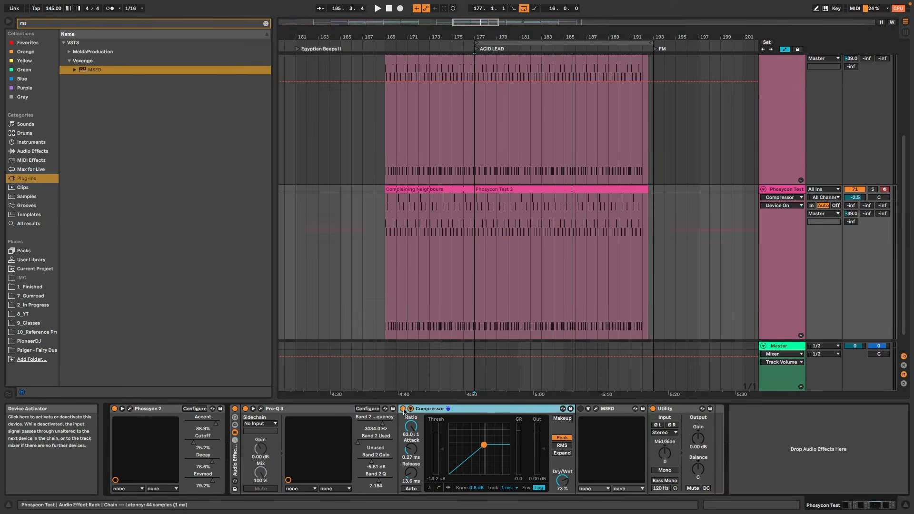
# Load the "Complaining Neighbors" scene preset in the copied track's Phoscyon 2, searching the presets for "comp"
pyautogui.click(130, 409)
pyautogui.click(380, 123)
pyautogui.click(381, 129)
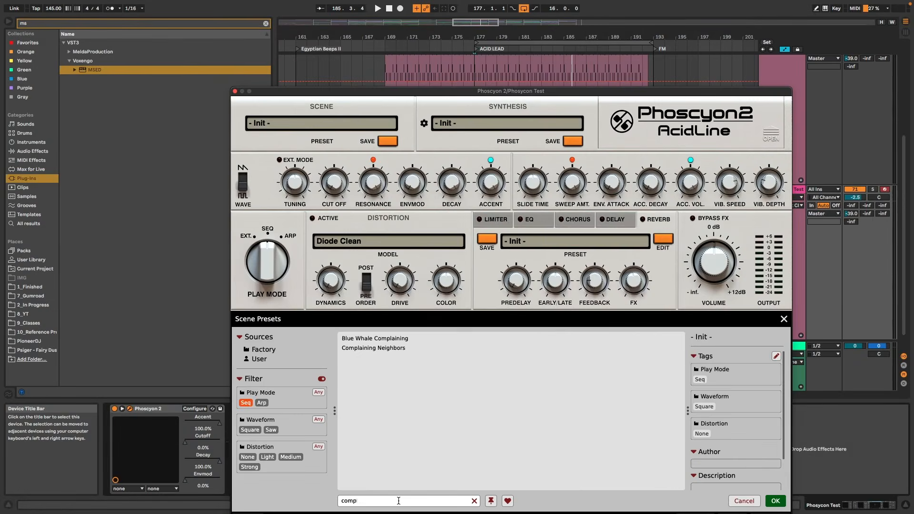
pyautogui.press('Return')
pyautogui.click(234, 91)
# Delete the MIDI clips from the copied Phosycon Test track and rename the original track "Our Acid"
pyautogui.scroll(3, 764, 223)
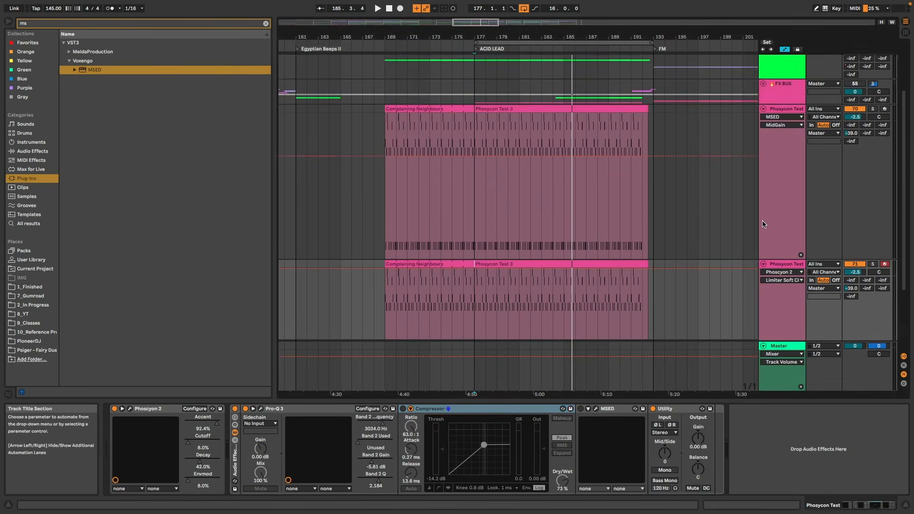
pyautogui.click(438, 242)
pyautogui.press('Delete')
pyautogui.click(547, 242)
pyautogui.press('Delete')
pyautogui.scroll(1, 547, 242)
pyautogui.click(787, 114)
pyautogui.scroll(-1, 787, 114)
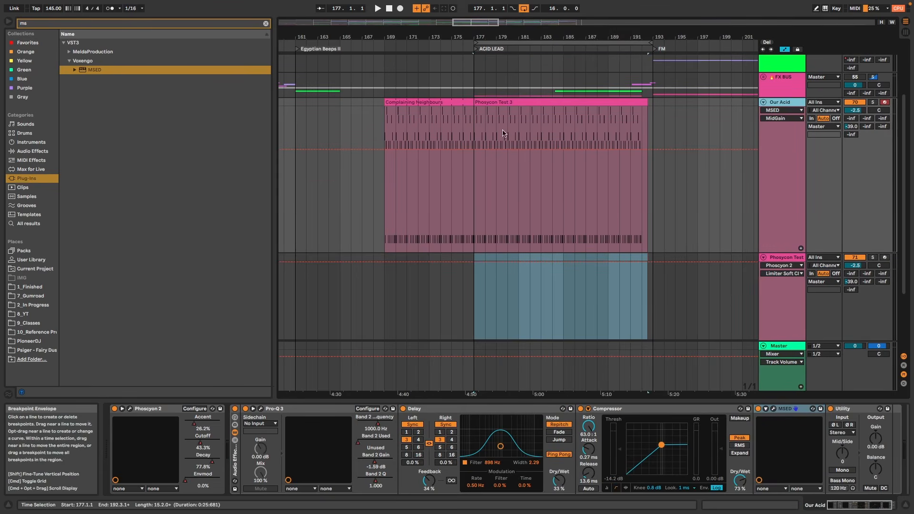
# Compare the plain preset with the processed acid line by alternately soloing Phosycon Test and Our Acid during playback from bar 177
pyautogui.click(873, 257)
pyautogui.press('space')
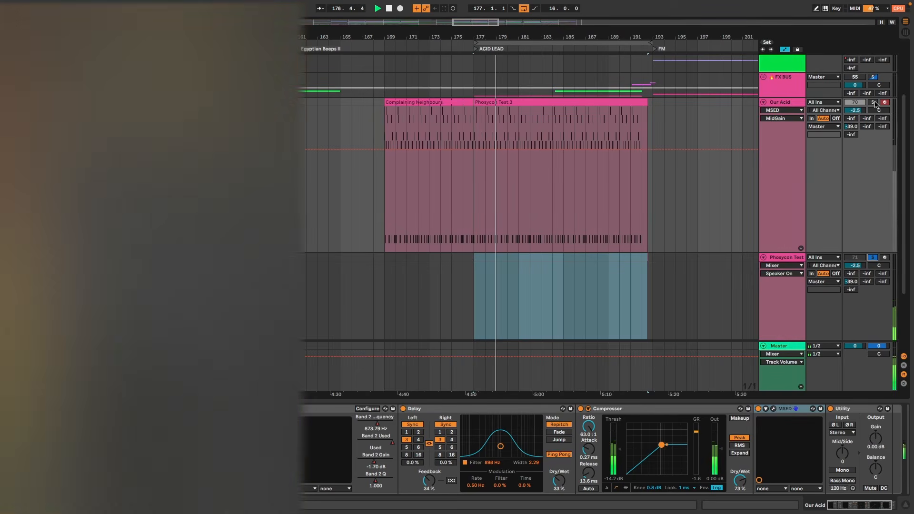
pyautogui.click(876, 104)
pyautogui.press('space')
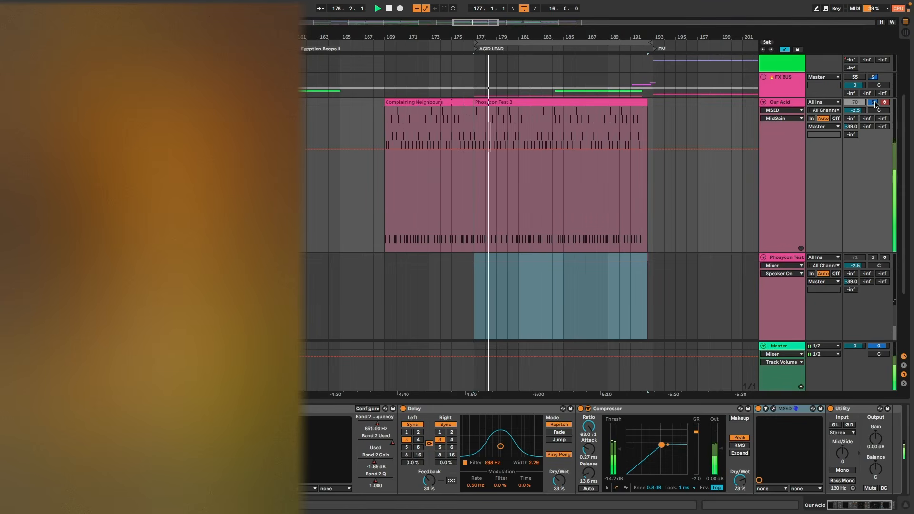
pyautogui.click(874, 258)
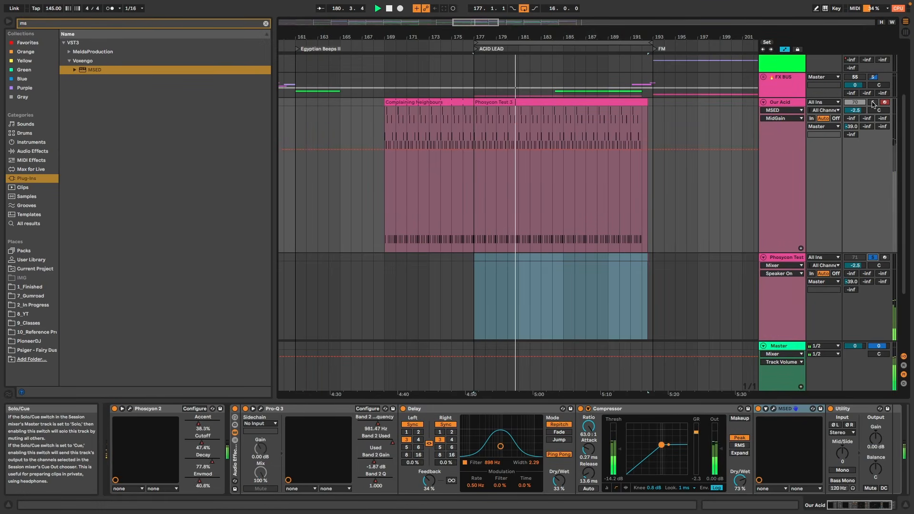
pyautogui.press('space')
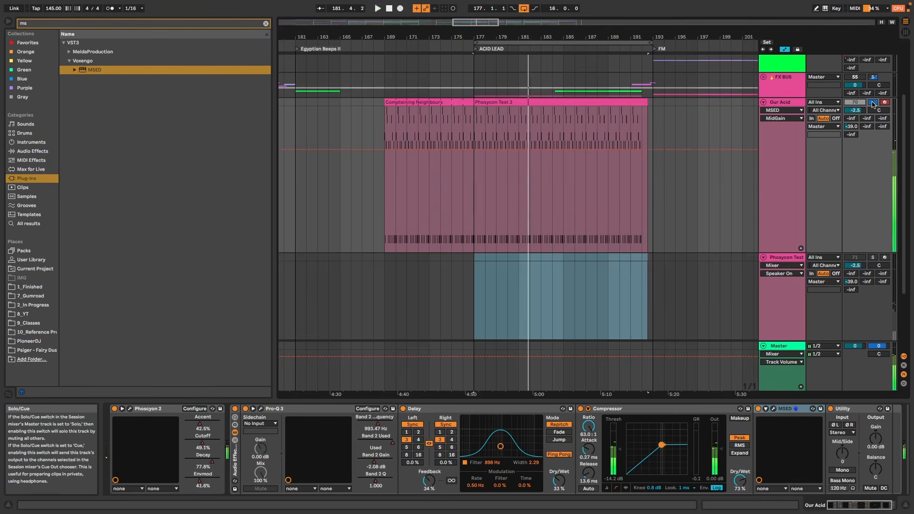